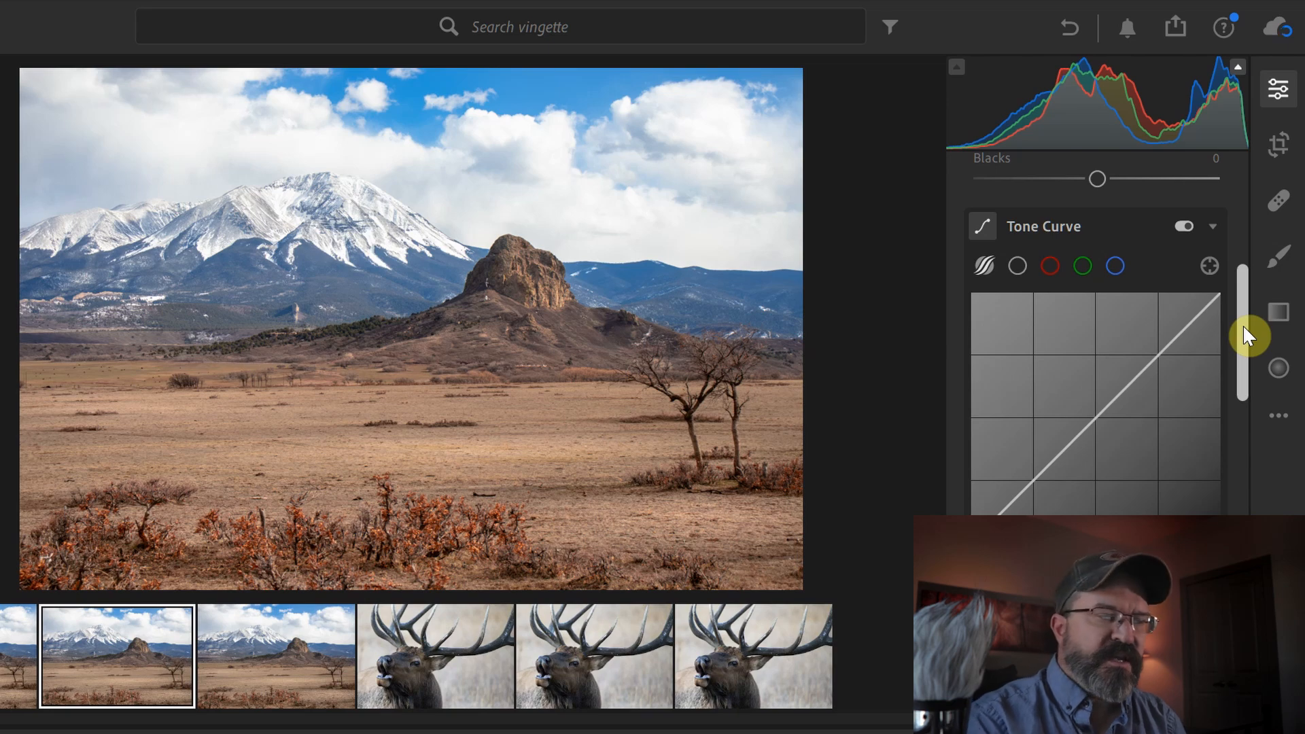
Step: Darken the landscape photo's edges with a Vignette amount of −61 and reveal the vignette's detailed options
left_click_drag(1244, 335, 1253, 646)
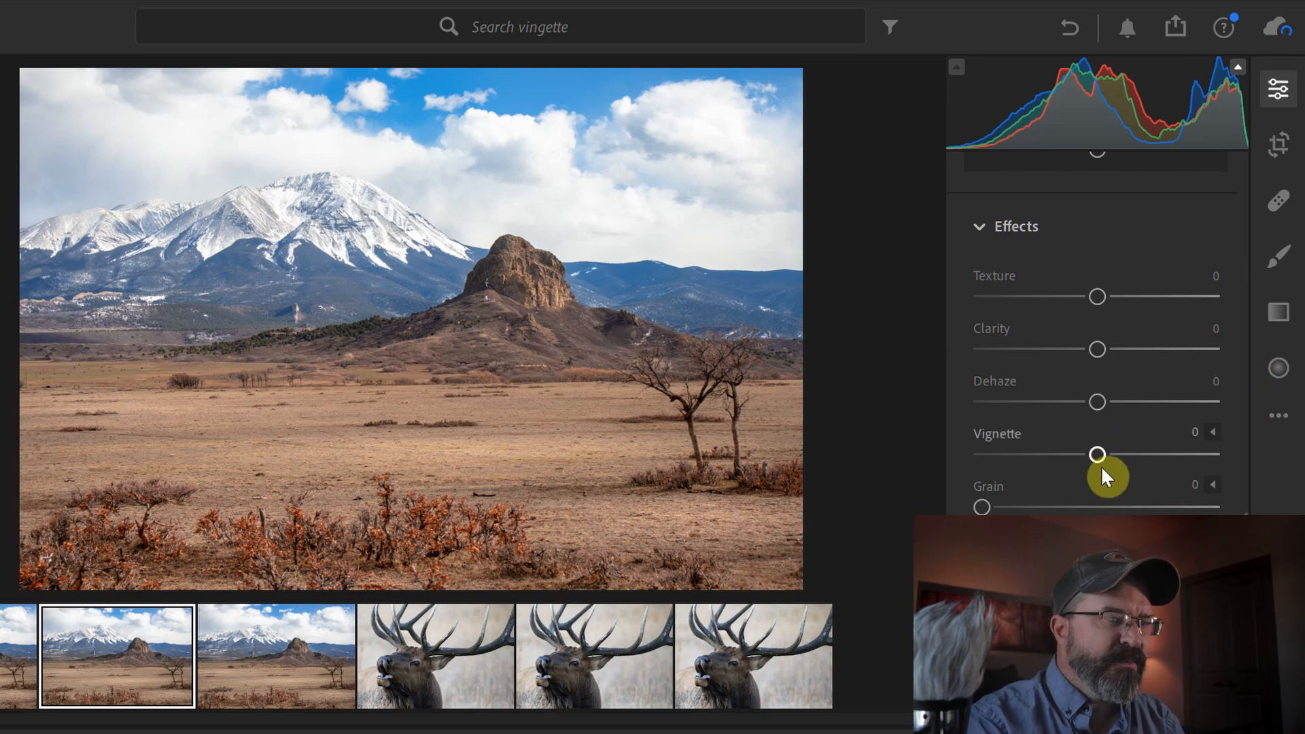
left_click_drag(1099, 458, 1001, 464)
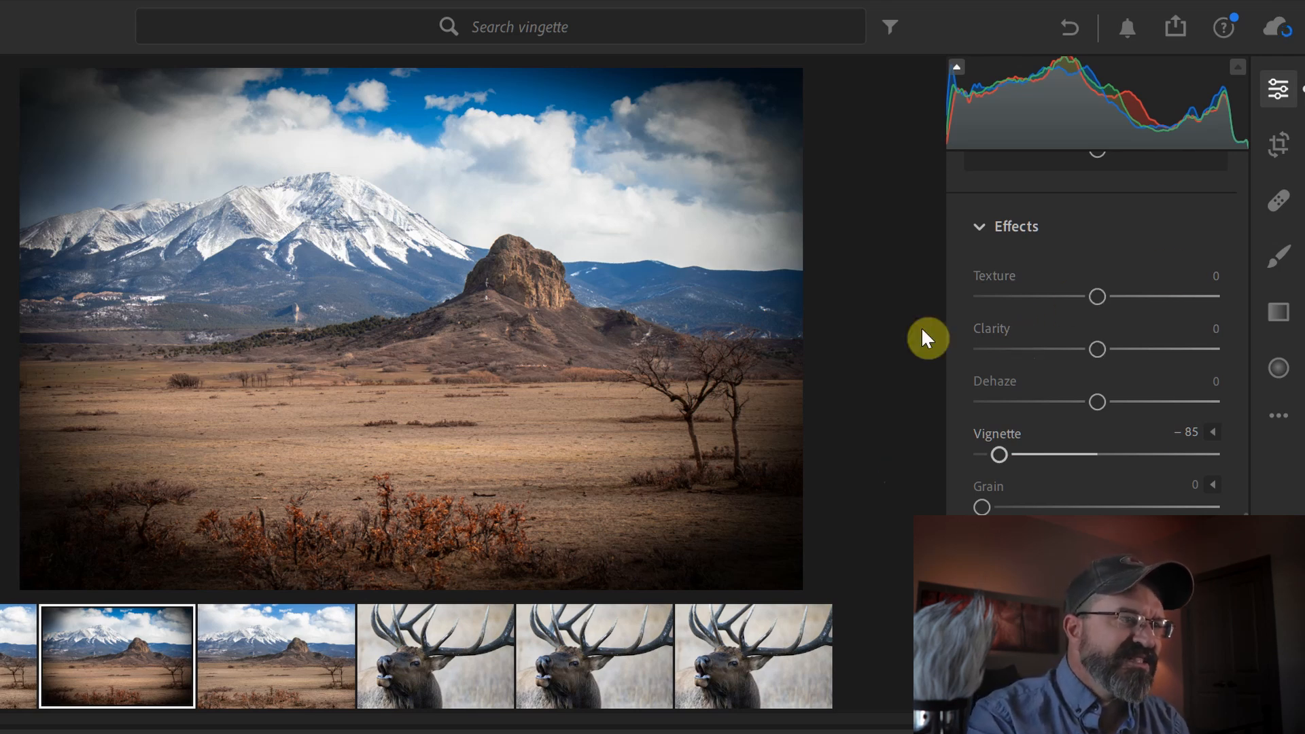
left_click_drag(1002, 450, 1007, 454)
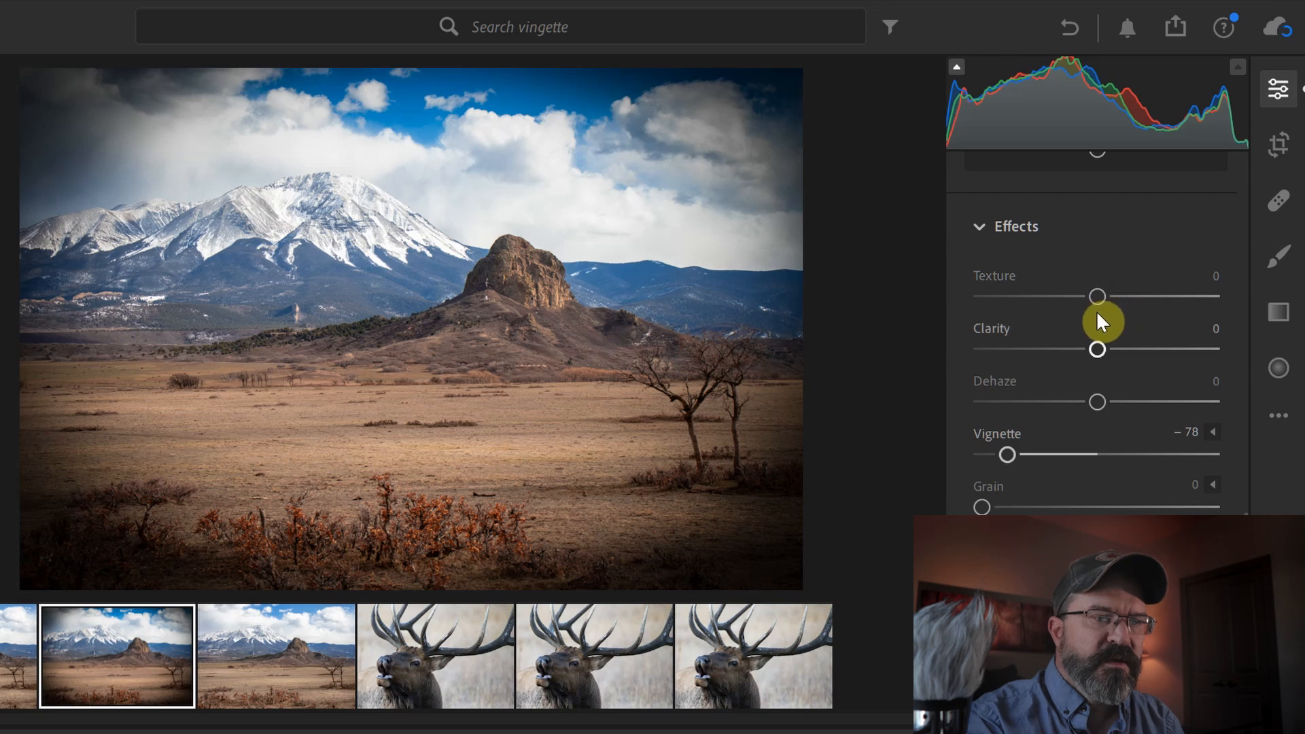
left_click(1213, 432)
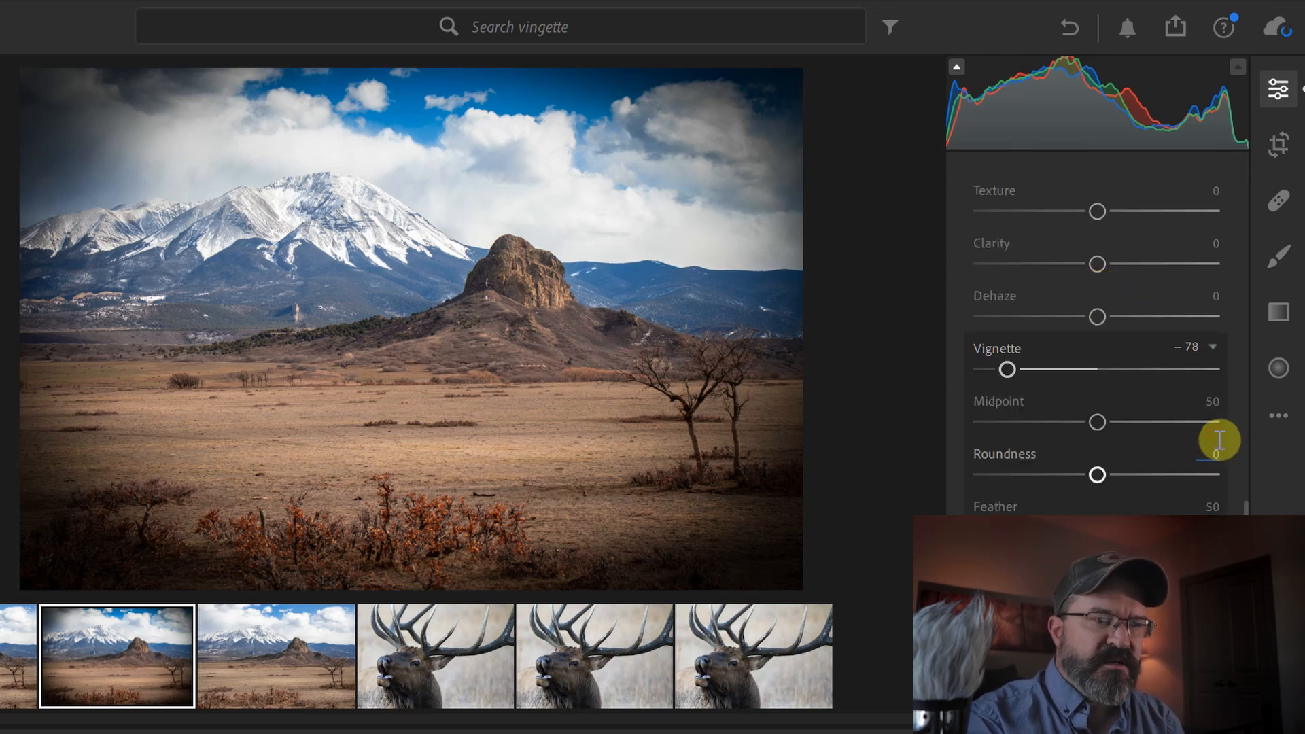
scroll(1244, 511, "down", 3)
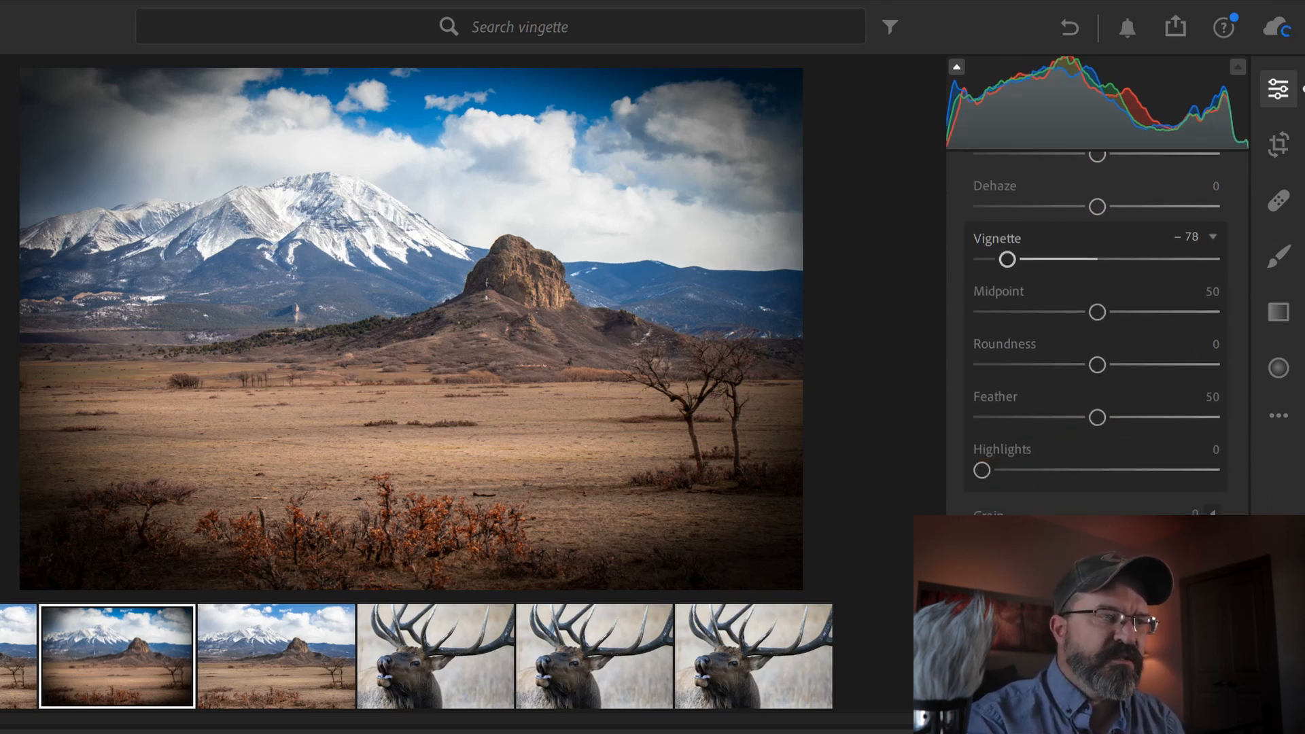
mouse_move(1012, 270)
left_mouse_down()
mouse_move(1172, 258)
mouse_move(1010, 261)
mouse_move(1028, 264)
left_mouse_up()
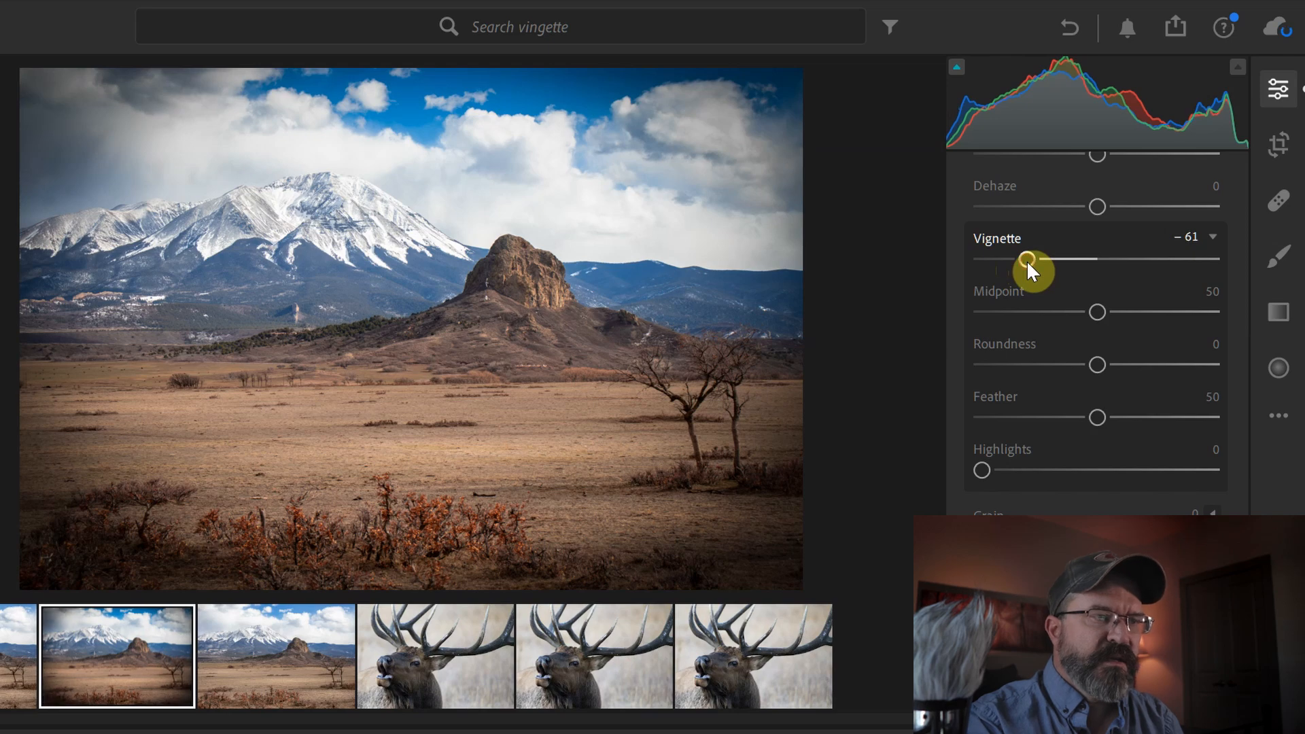
Step: Set the vignette's Midpoint to 65, Roundness to +26 and Feather to 100
left_click_drag(1097, 312, 1133, 302)
scroll(1108, 534, "up", 3)
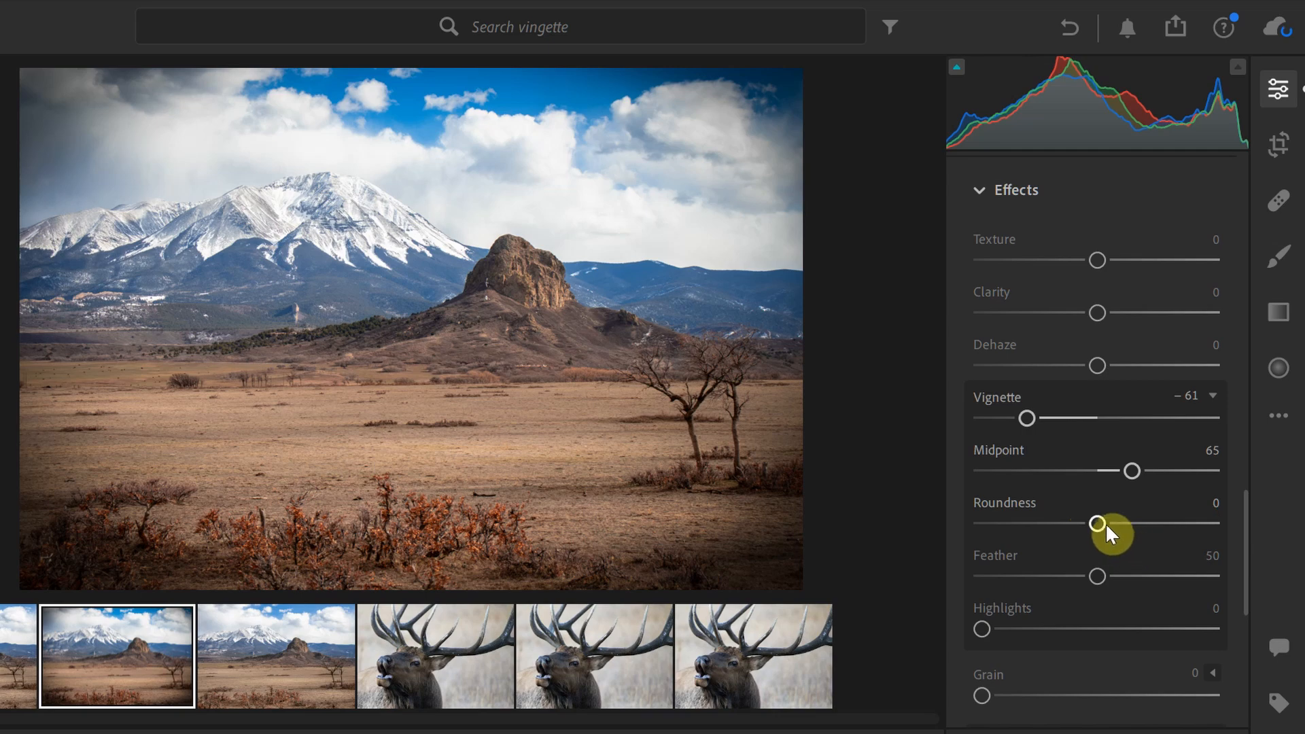
left_click_drag(1105, 532, 1207, 524)
left_click_drag(931, 515, 1130, 522)
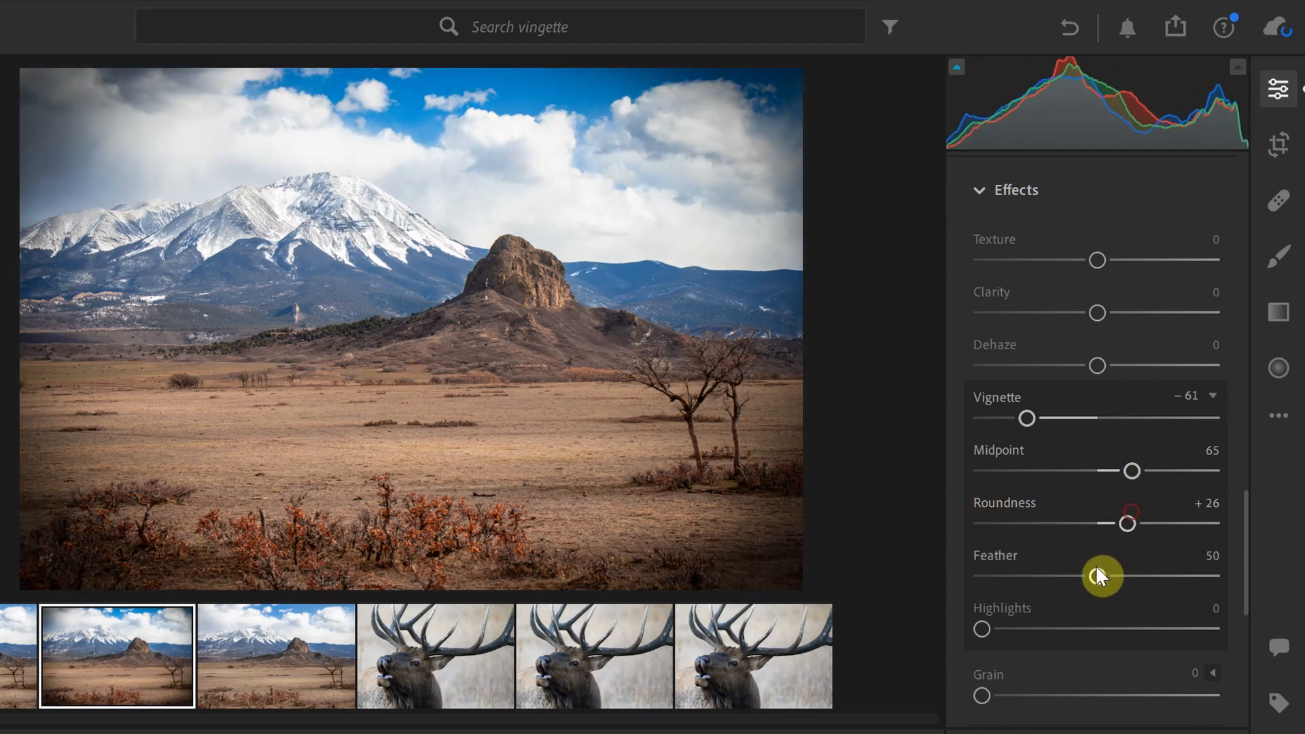
left_click_drag(1102, 585, 1005, 571)
left_click_drag(1095, 537, 1216, 542)
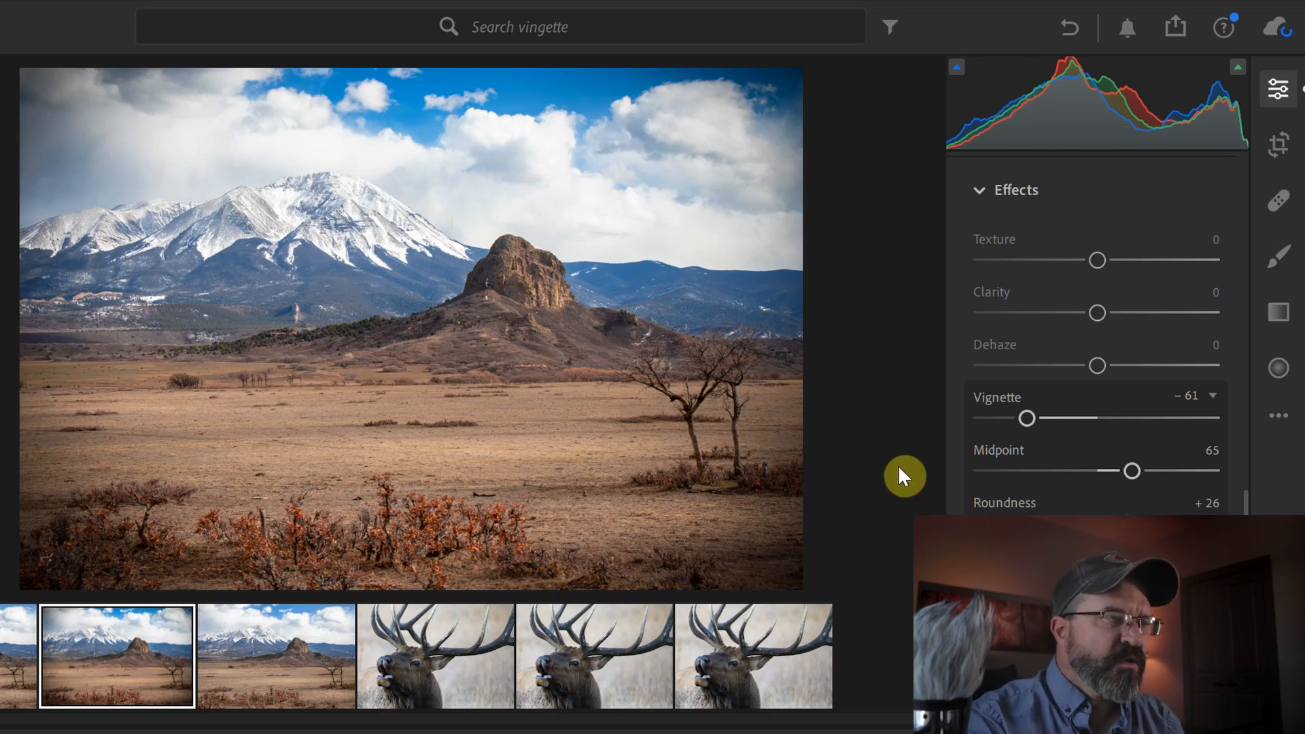
Step: Refine the Vignette amount to −72 with Midpoint 70 and Roundness +43, and review the photo full screen
left_click_drag(1025, 420, 1013, 423)
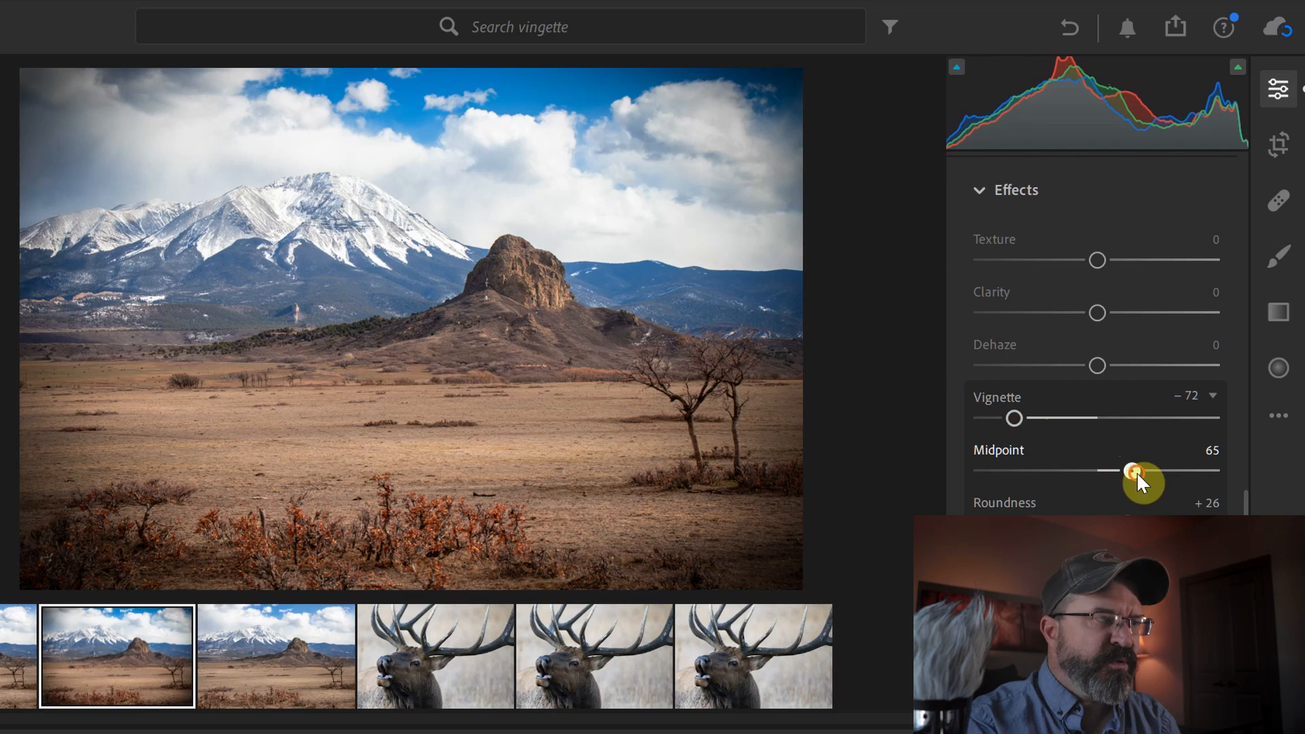
mouse_move(1140, 471)
left_mouse_down()
mouse_move(1153, 468)
mouse_move(1111, 472)
mouse_move(1157, 466)
left_mouse_up()
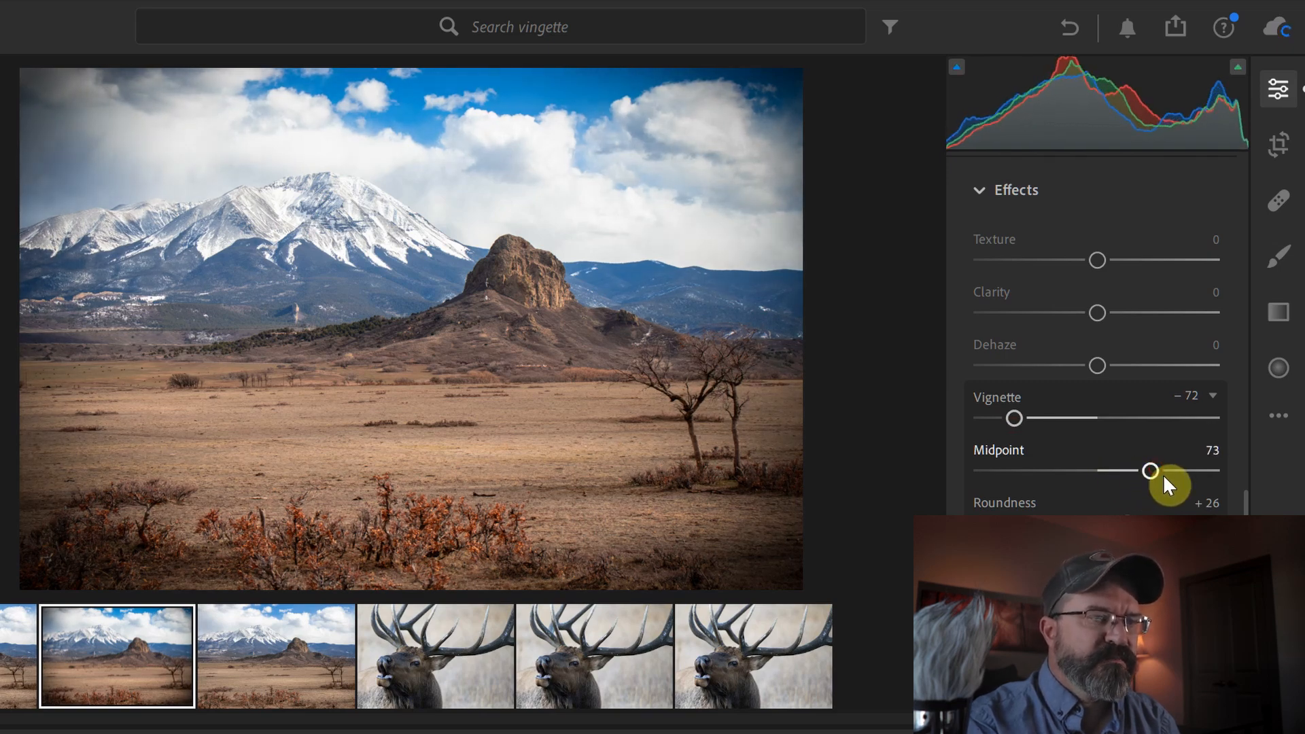
mouse_move(1128, 527)
left_mouse_down()
mouse_move(1051, 541)
mouse_move(1198, 524)
mouse_move(1103, 529)
mouse_move(1146, 526)
left_mouse_up()
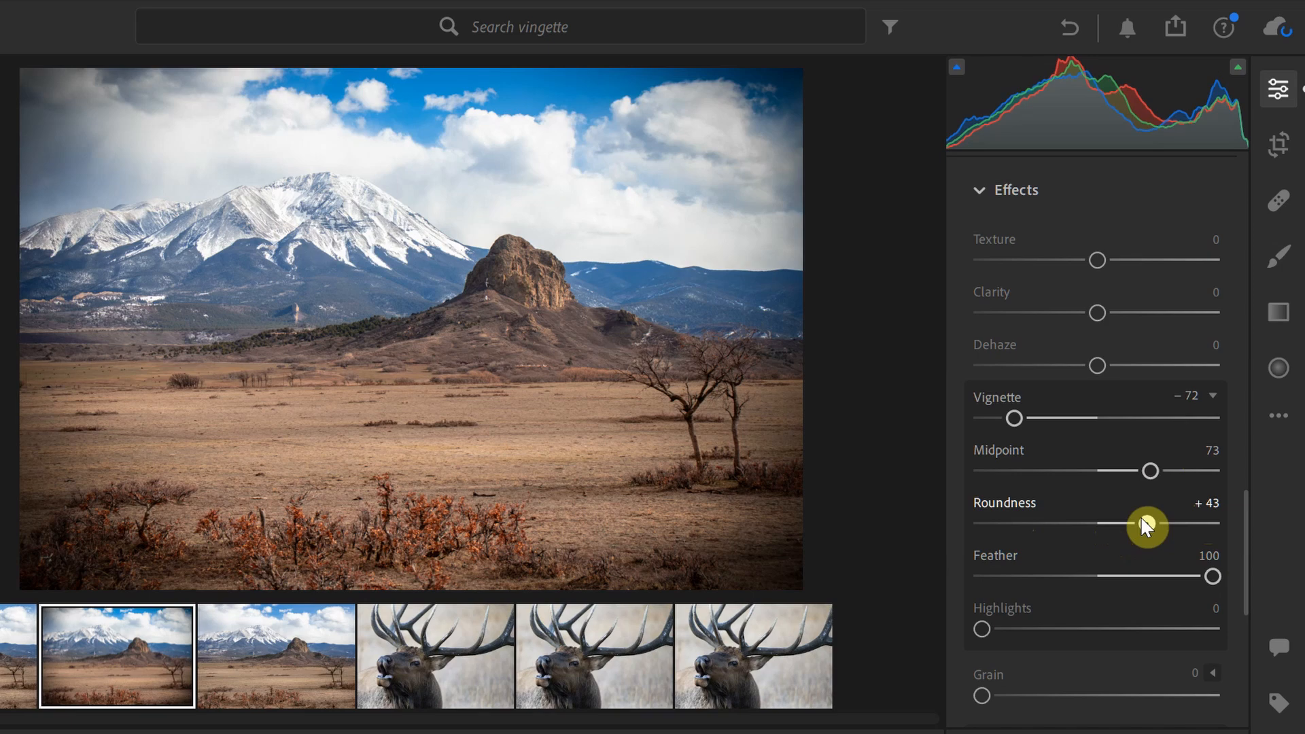
mouse_move(1150, 470)
left_mouse_down()
mouse_move(1178, 478)
mouse_move(1101, 476)
mouse_move(1142, 474)
left_mouse_up()
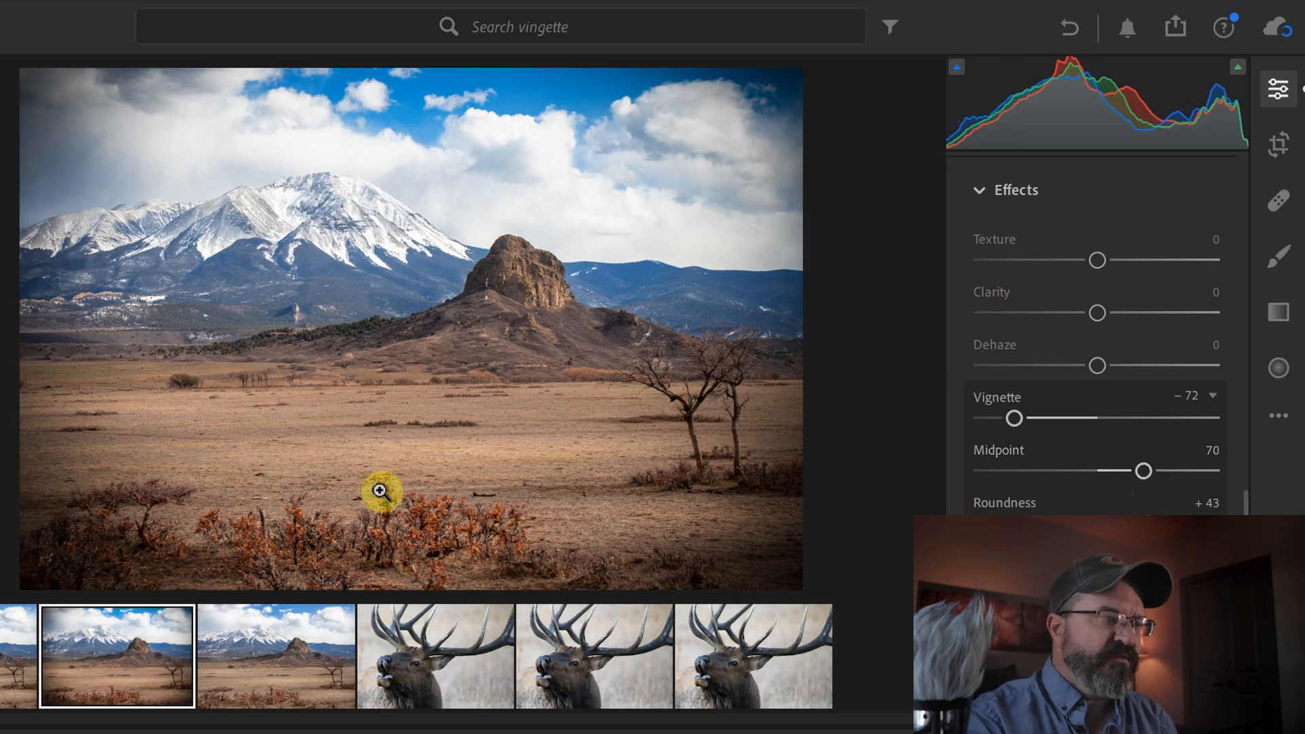
left_click(4, 656)
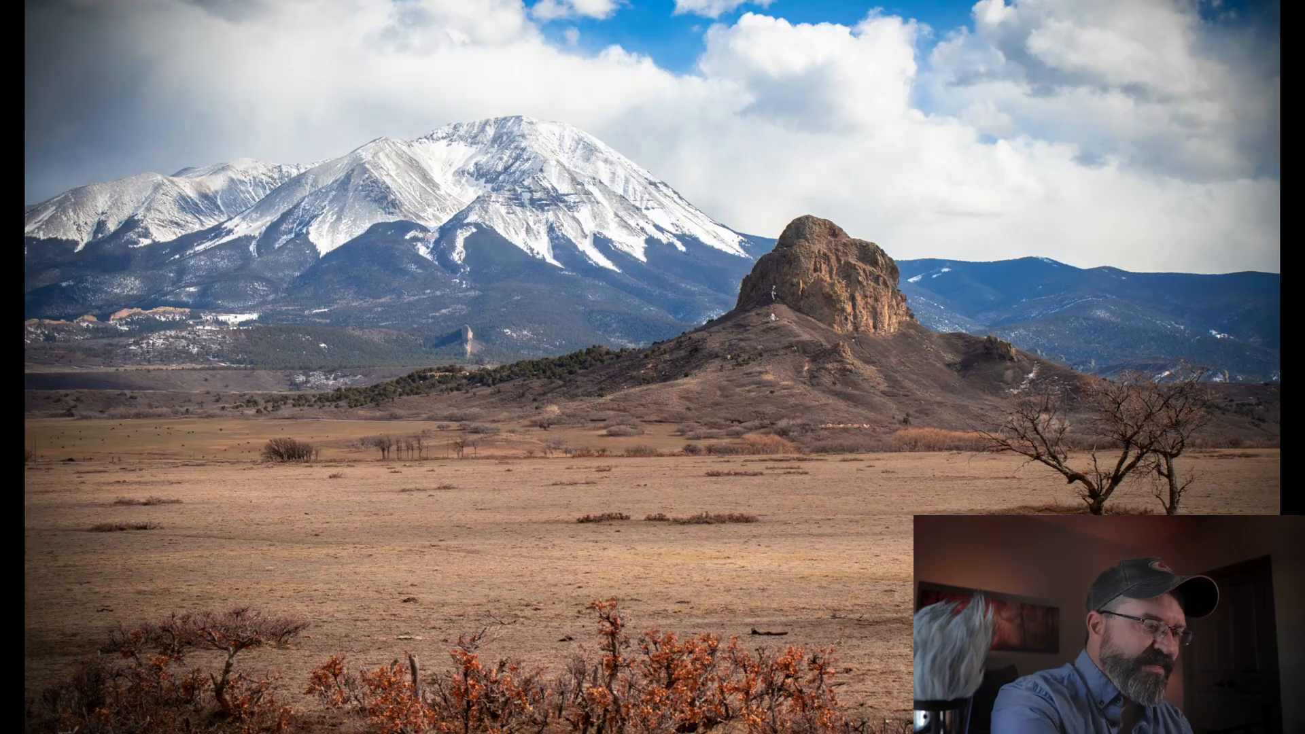
key("f")
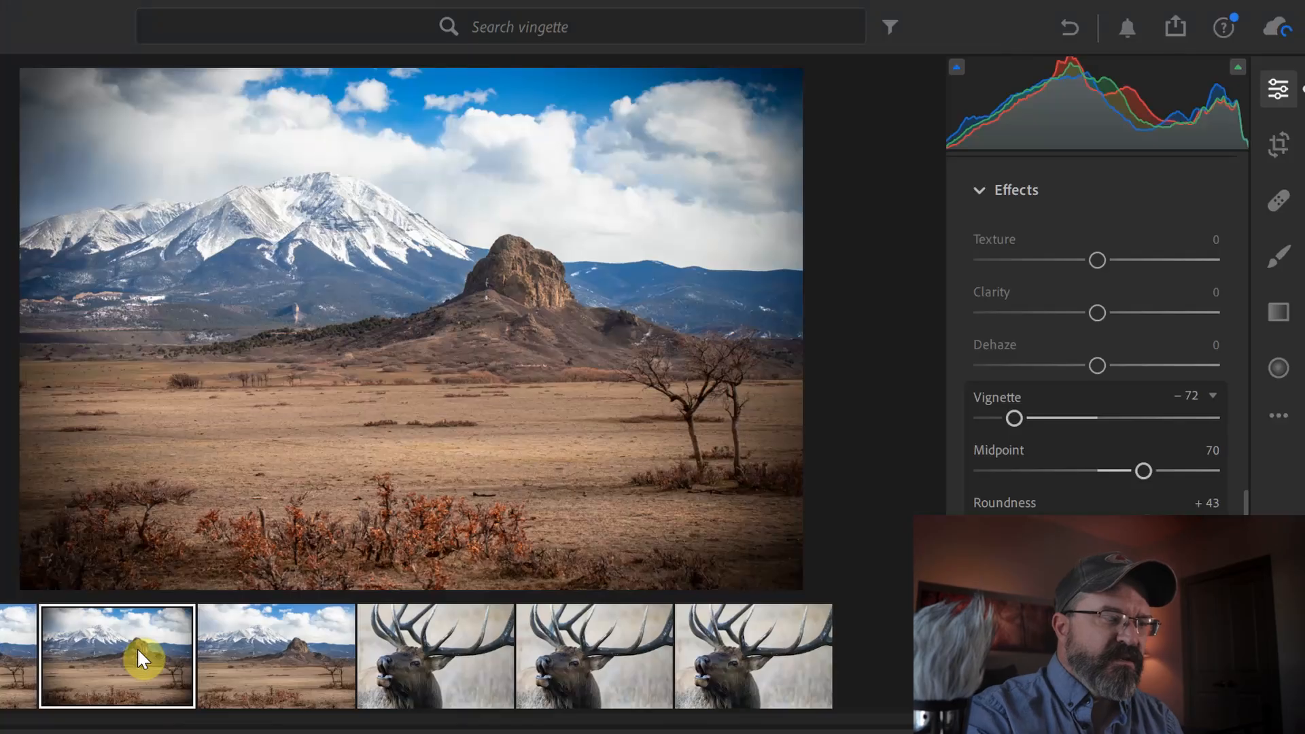
Step: On the unedited landscape copy, draw a linear gradient up from the bottom edge, set its Exposure to −0.76 and extend it to the butte
left_click(266, 659)
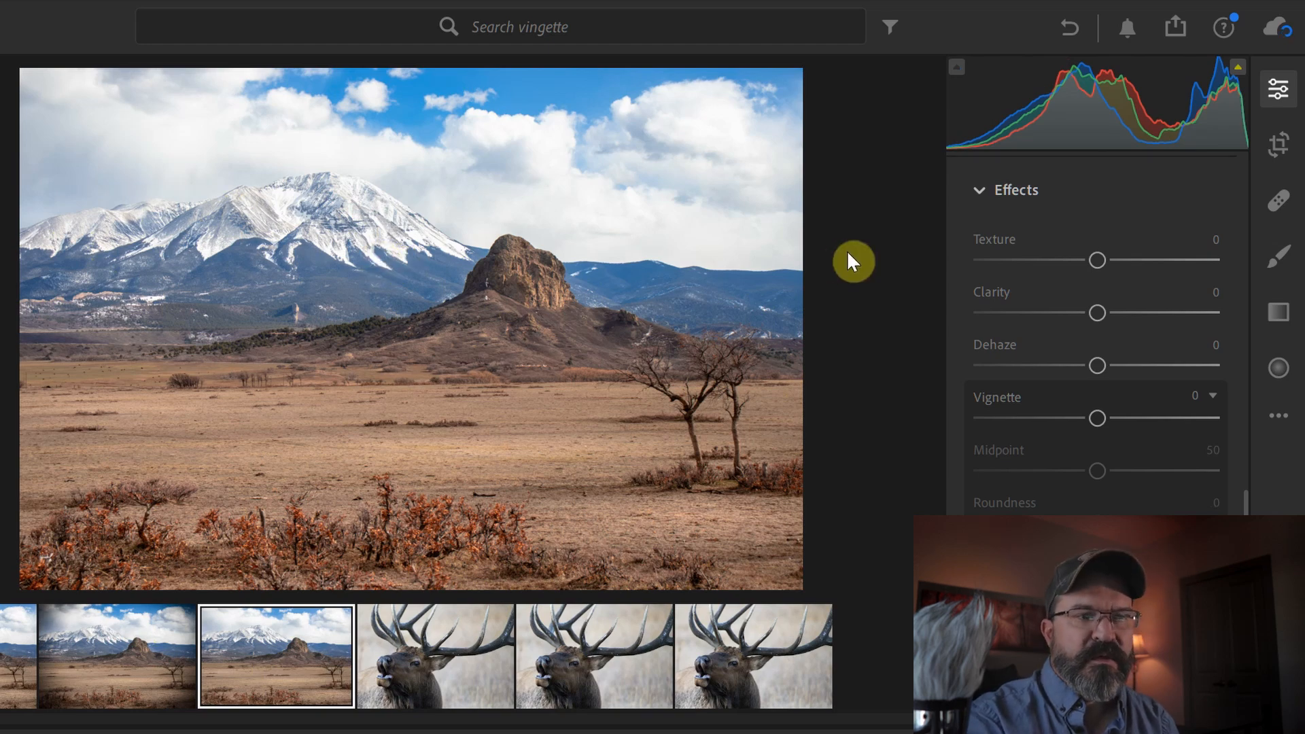
left_click(1278, 313)
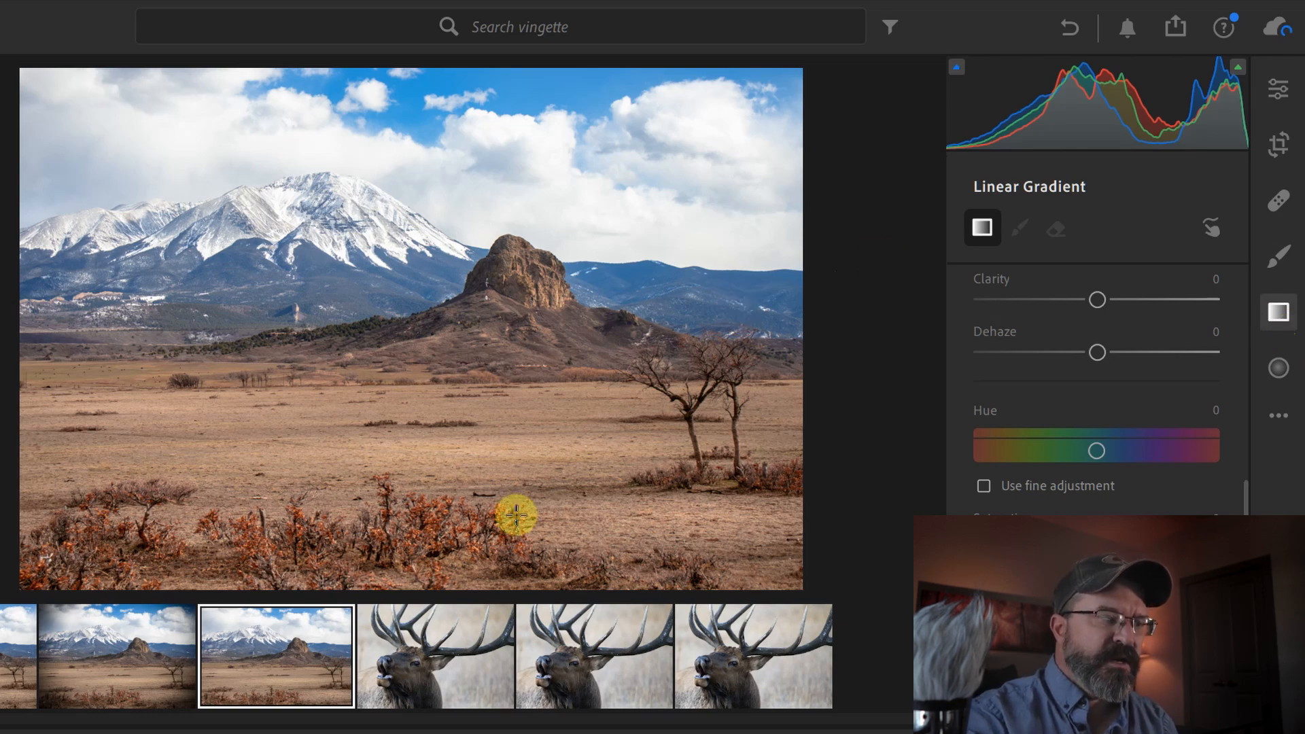
left_click_drag(404, 596, 402, 397)
left_click_drag(1245, 544, 1224, 378)
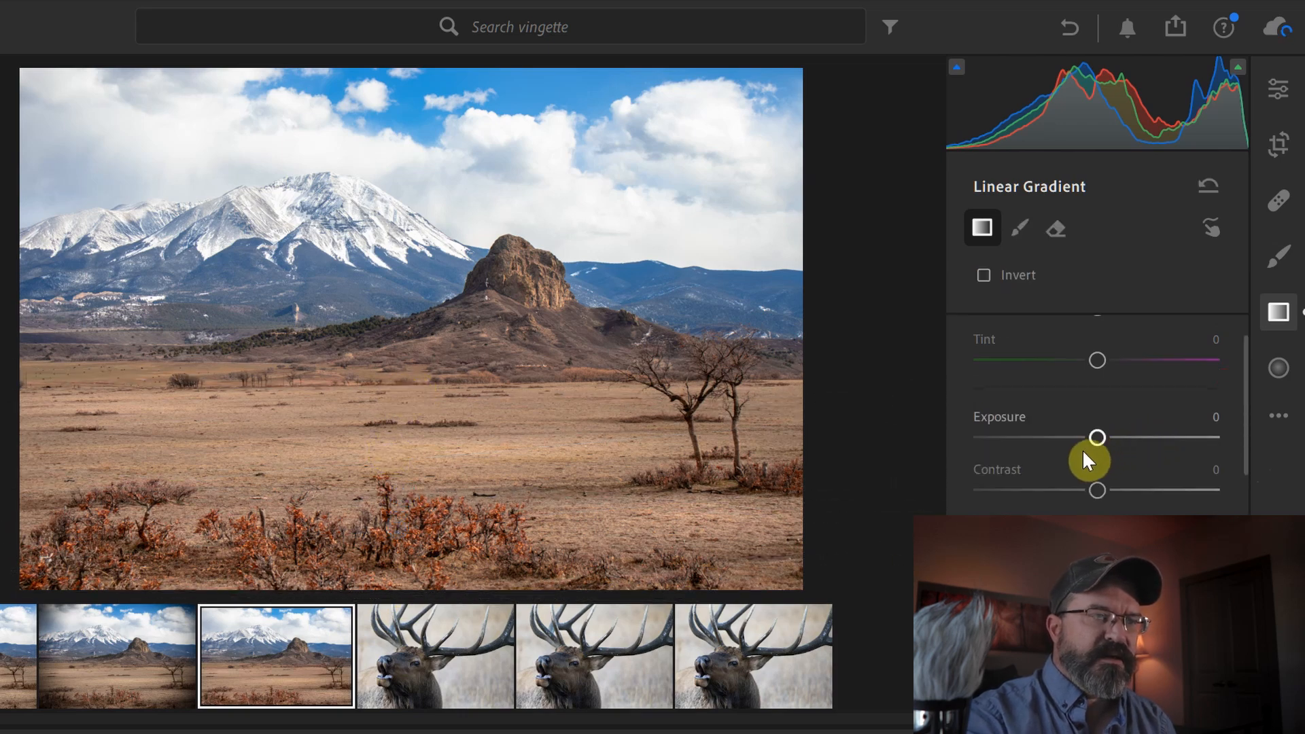
left_click_drag(1097, 443, 1075, 439)
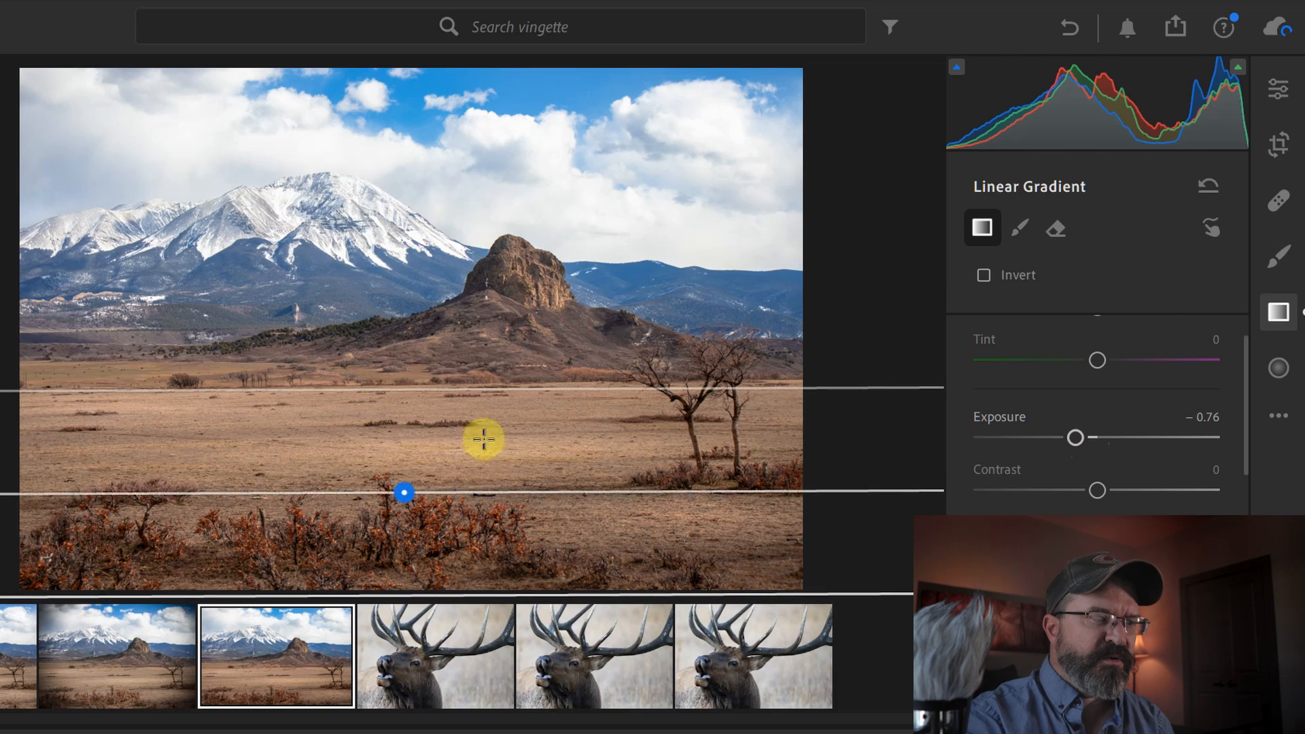
left_click_drag(460, 384, 436, 266)
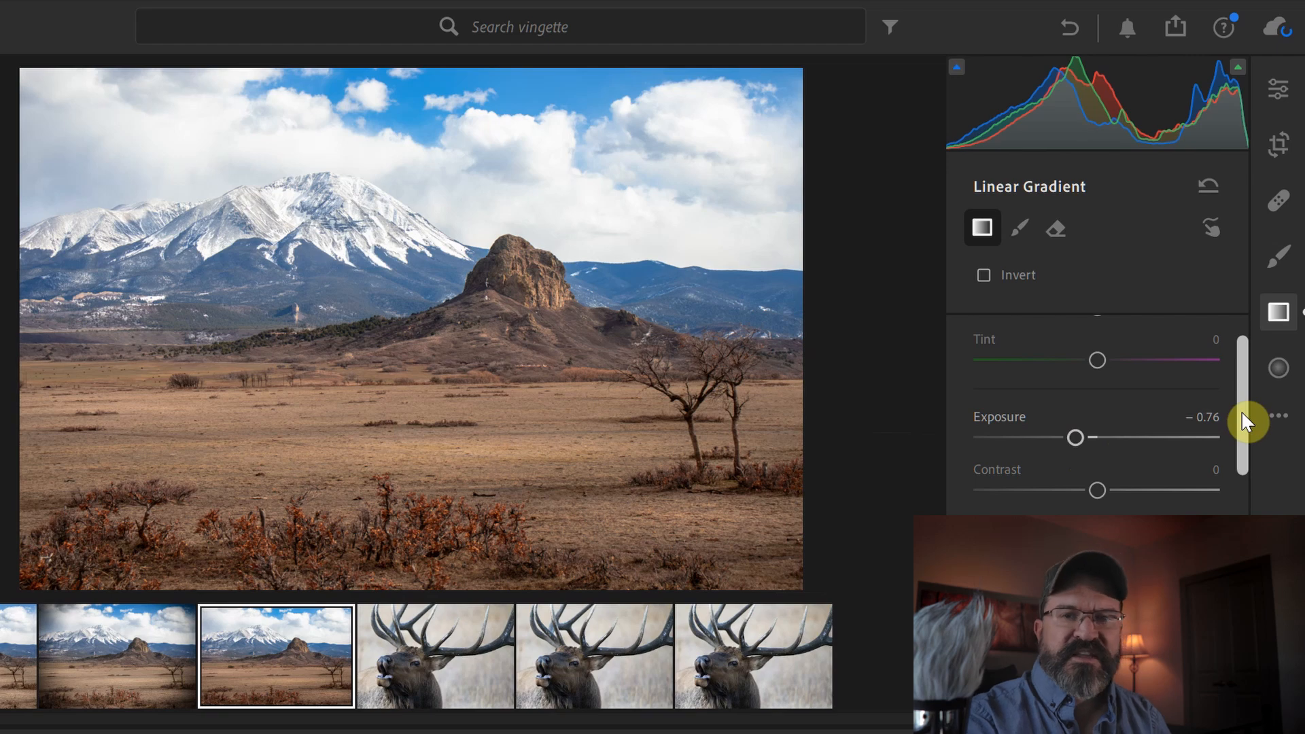
Step: Set the linear gradient's Texture and Clarity to −5 each, and leave the gradient tool
left_click_drag(1243, 422, 1251, 518)
left_click_drag(1099, 502, 1095, 504)
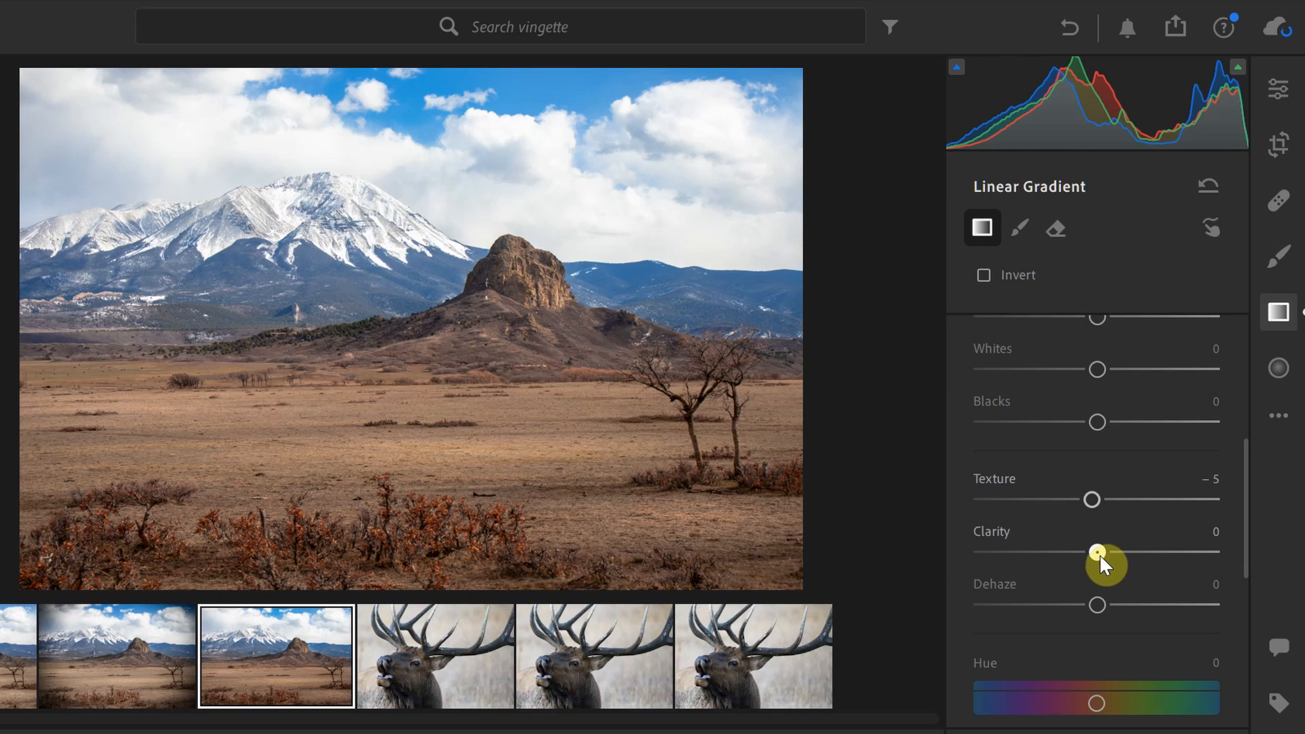
left_click_drag(1100, 553, 1095, 556)
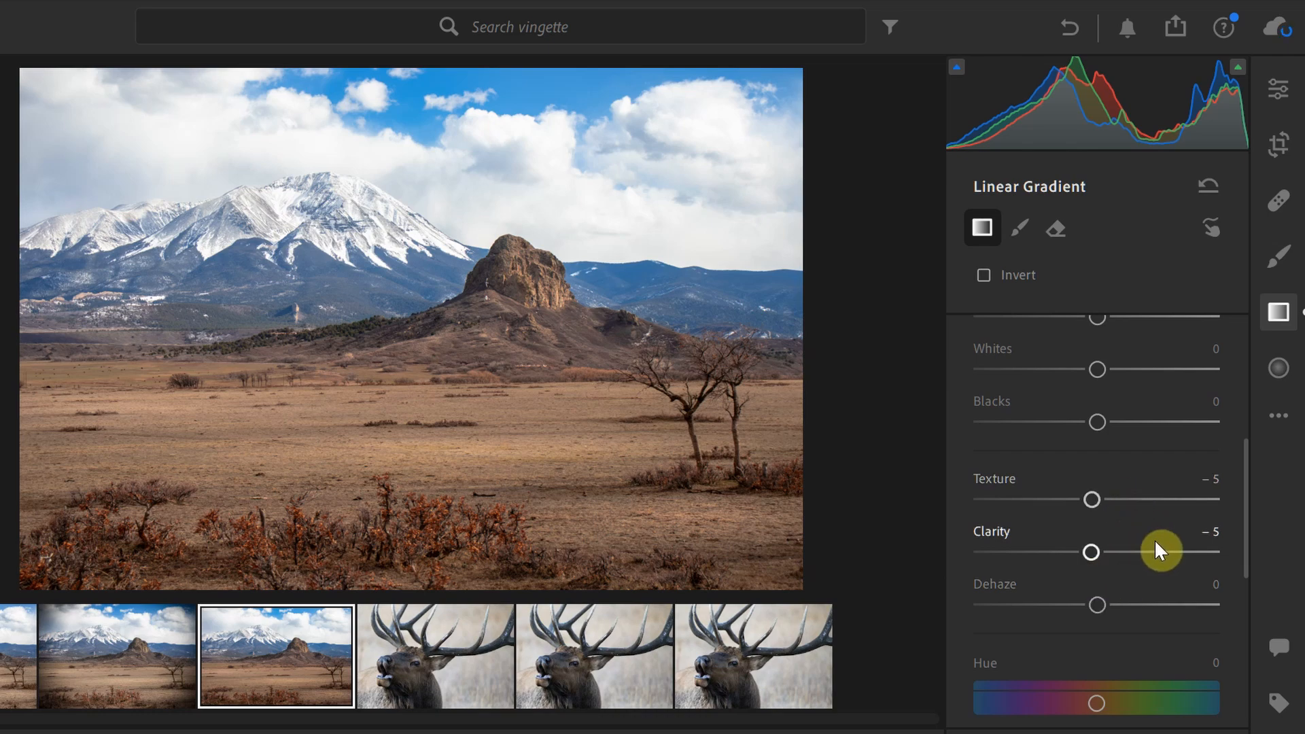
mouse_move(729, 536)
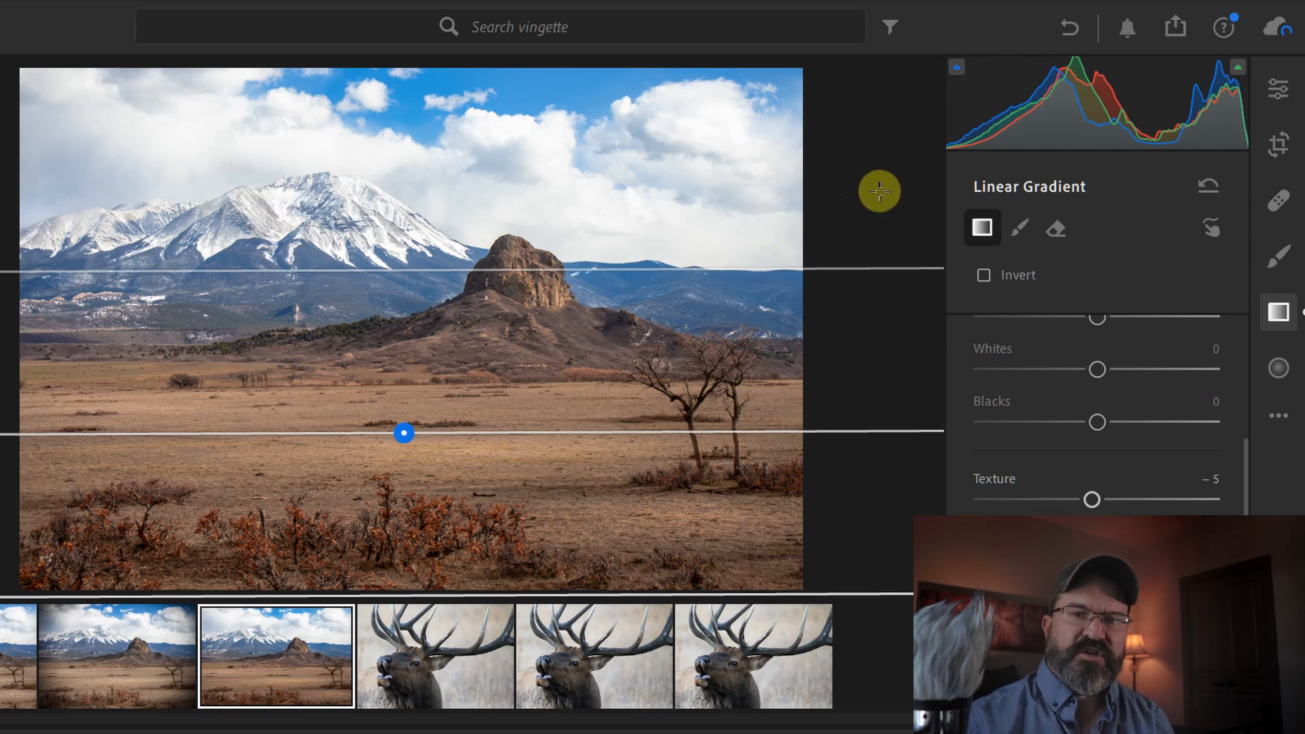
key("e")
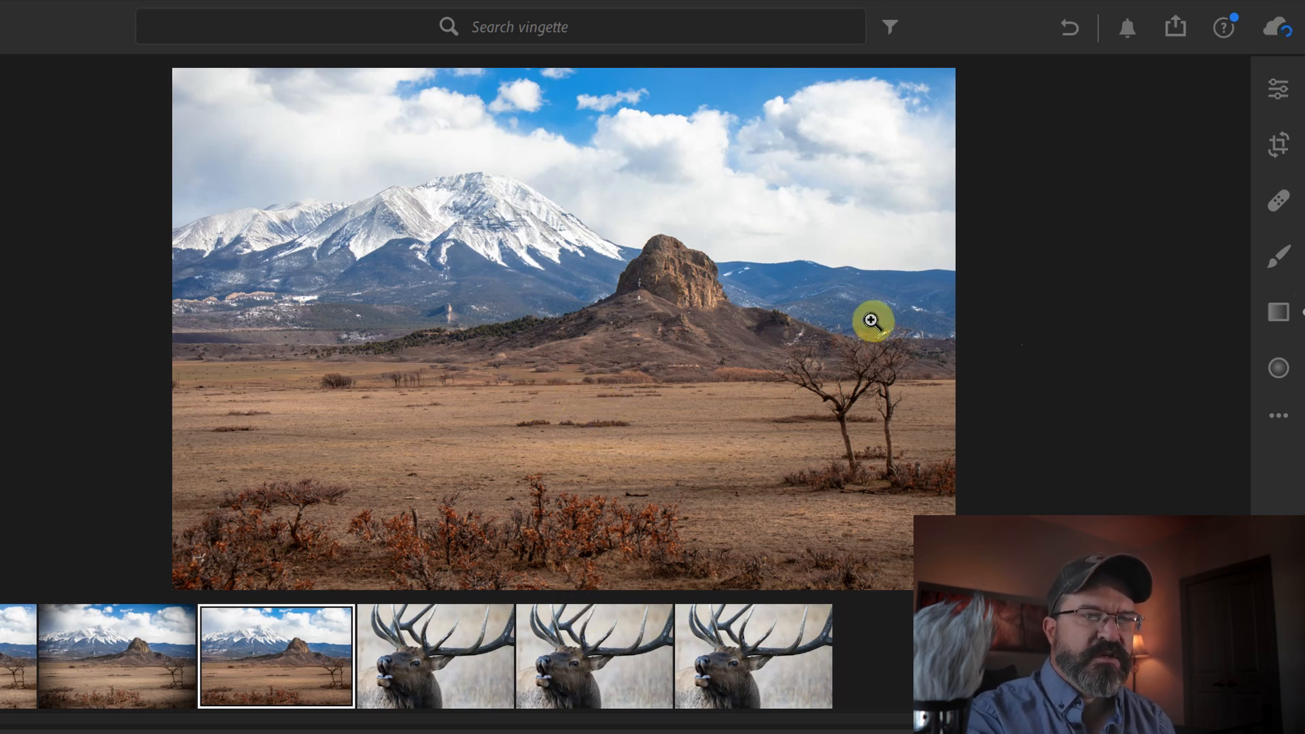
Step: Draw a wide radial gradient over the snowy mountains and the butte
left_click(1282, 373)
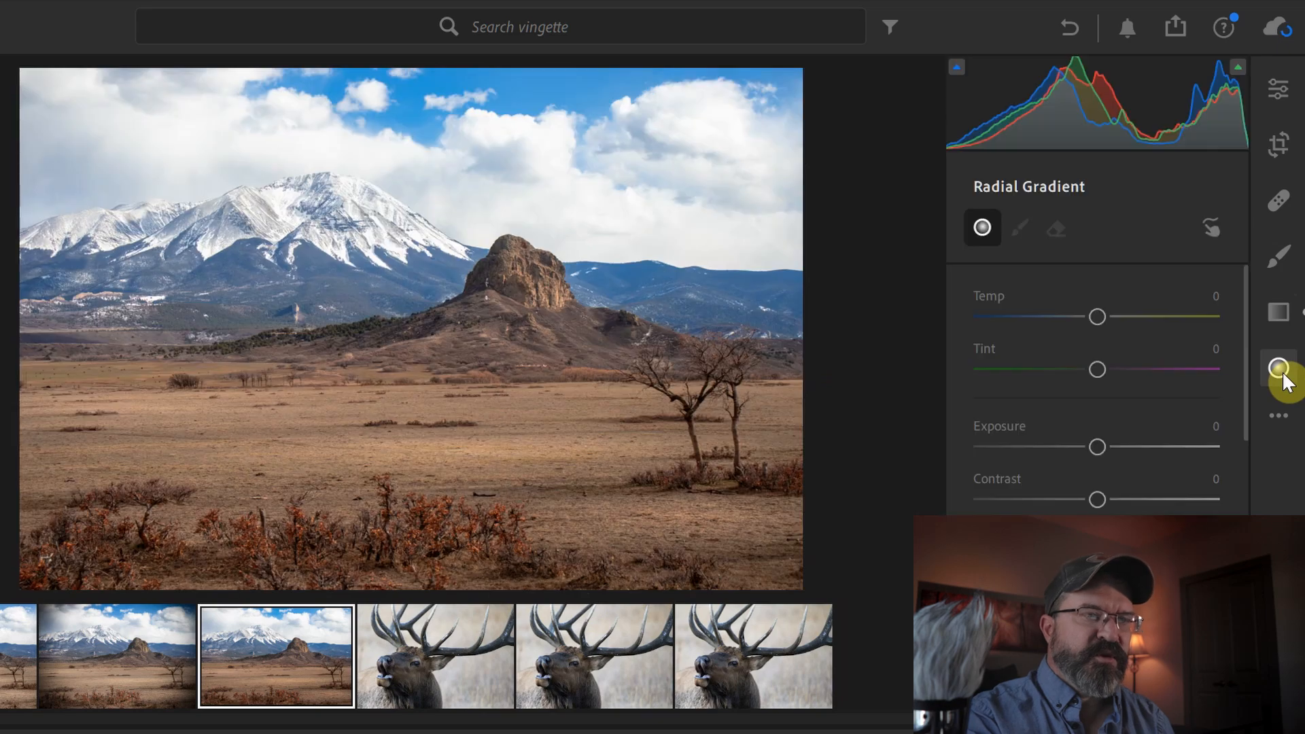
left_click_drag(204, 233, 615, 397)
left_click_drag(204, 239, 327, 277)
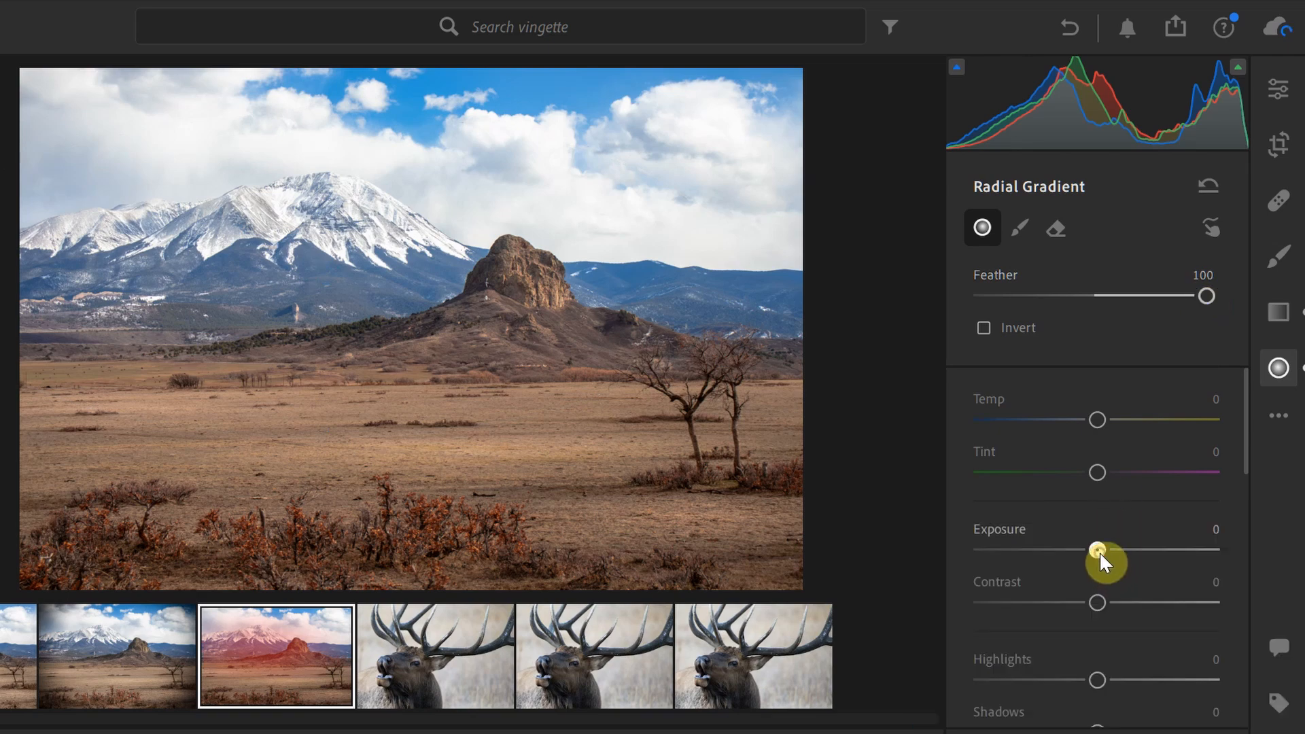
Step: Set the radial gradient's Exposure to +0.24 and Texture to +5, and raise its Clarity slightly
left_click_drag(1100, 552, 1108, 552)
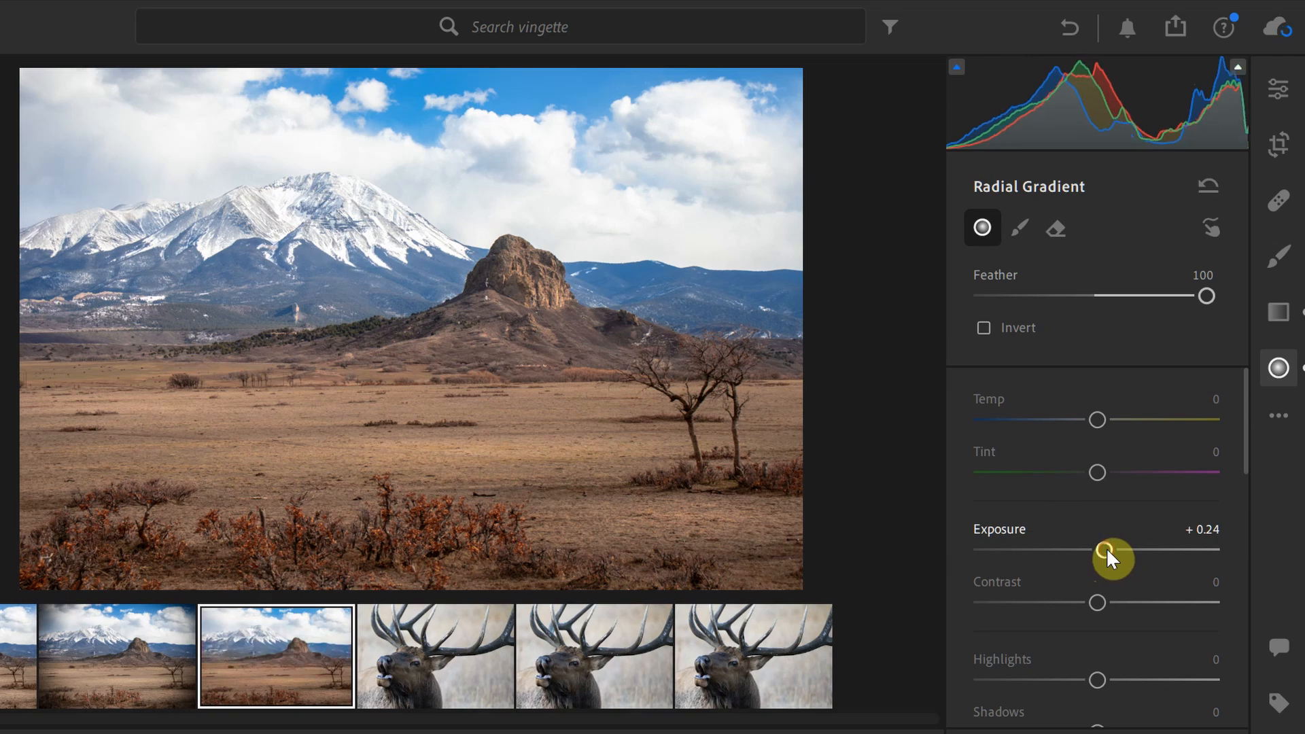
left_click_drag(1241, 455, 1246, 583)
left_click_drag(1088, 499, 1109, 494)
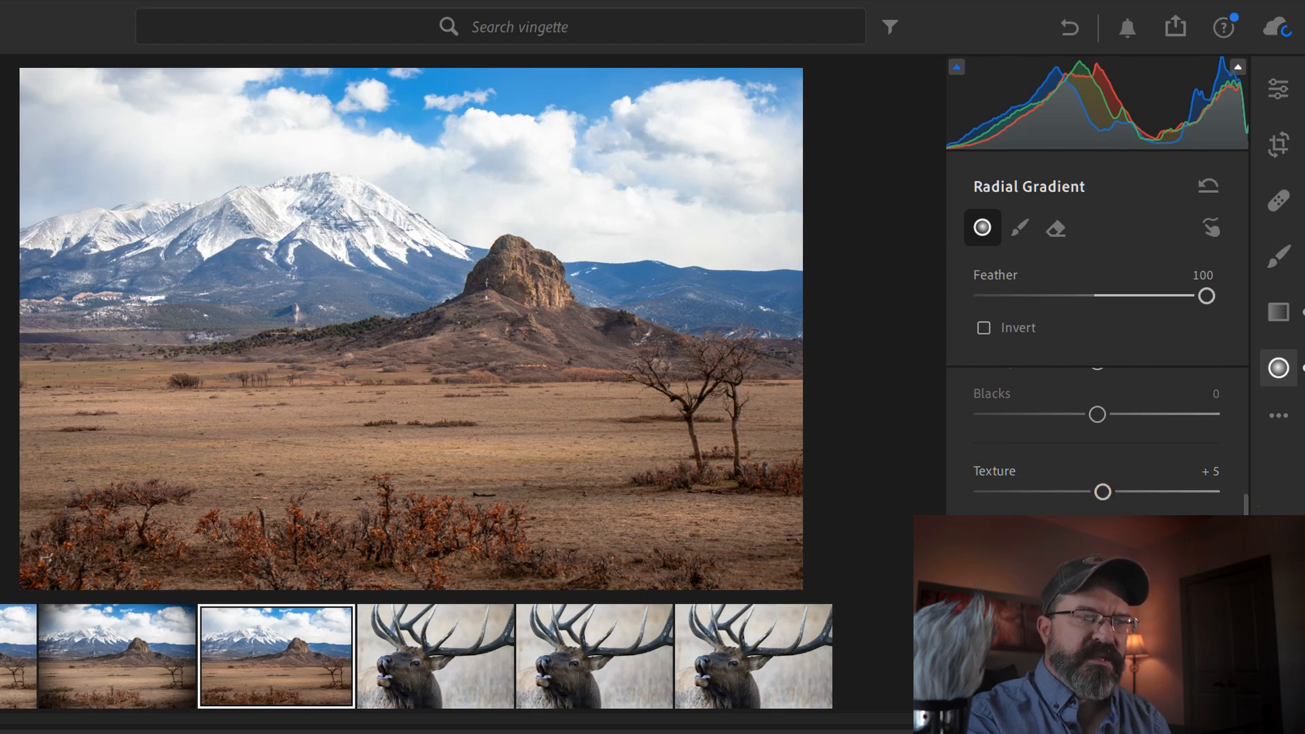
left_click_drag(1098, 544, 1107, 546)
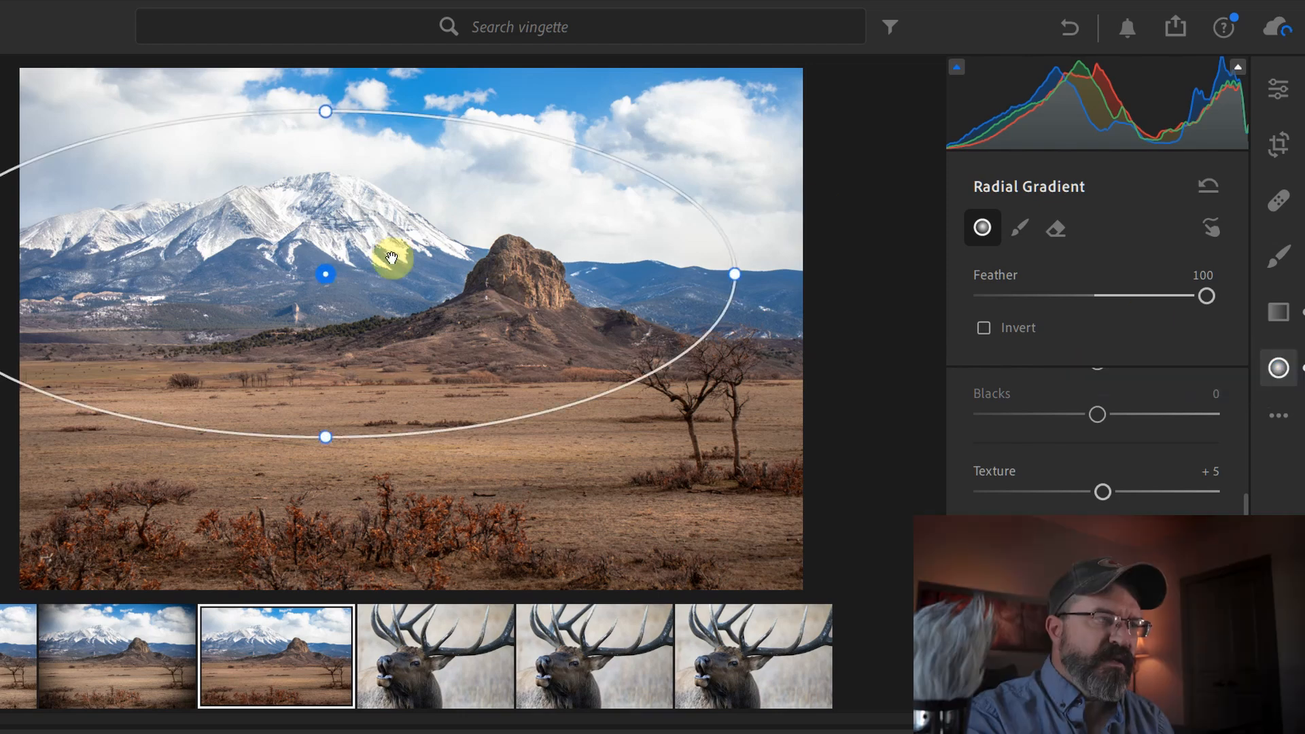
Step: Duplicate the radial gradient that covers the mountains and the butte
left_click(324, 273)
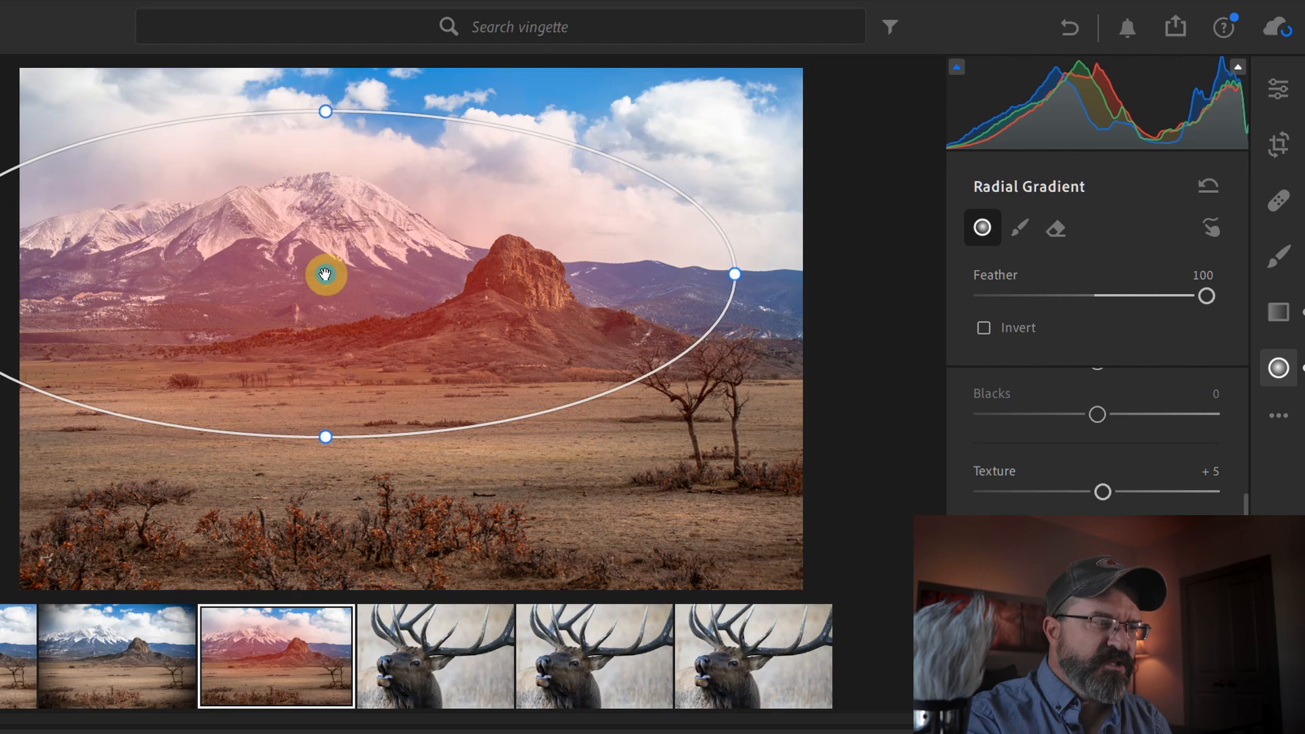
right_click(325, 276)
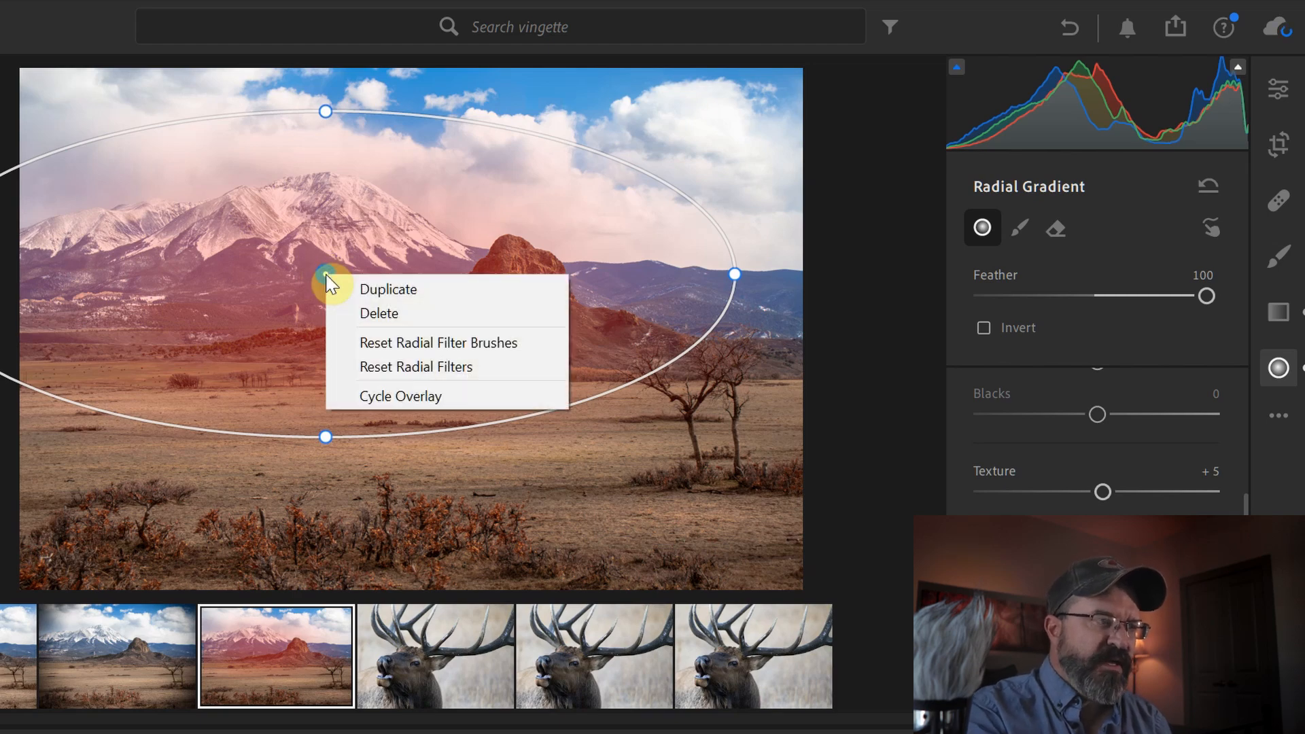
left_click(360, 289)
left_click_drag(324, 270, 358, 276)
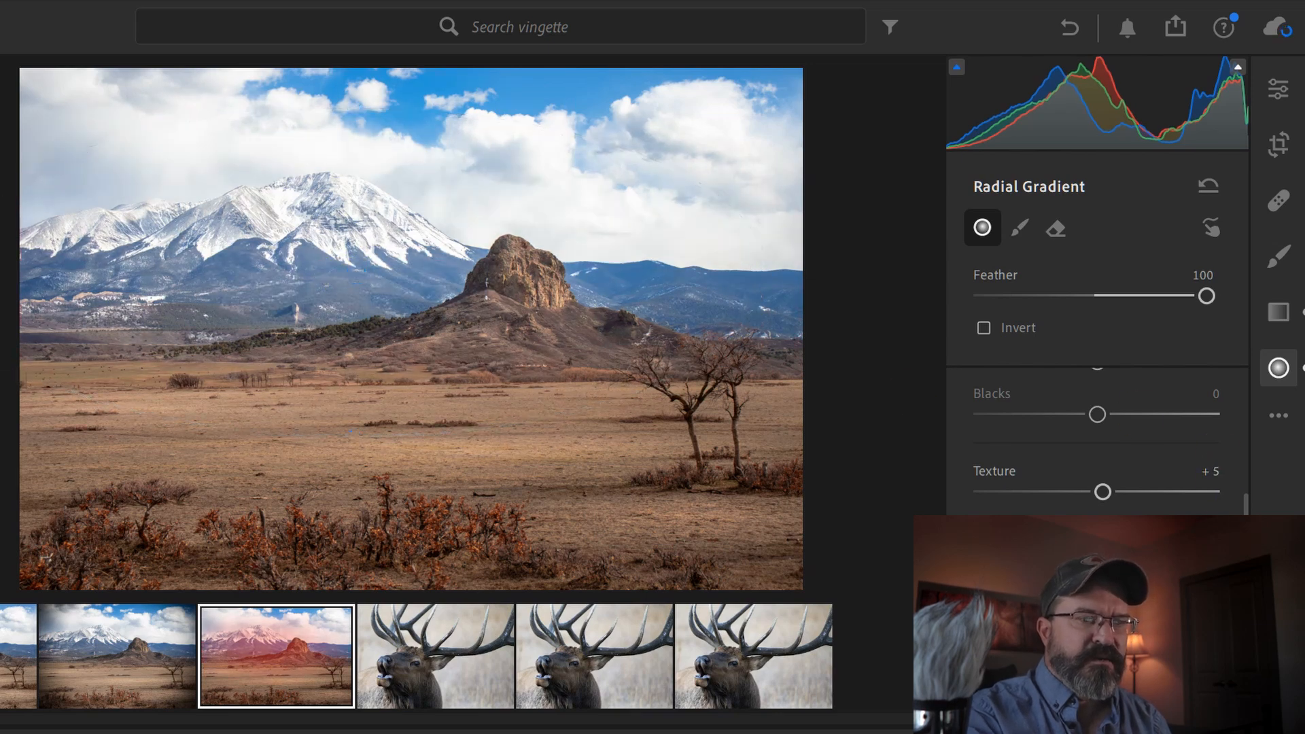
Step: On the duplicated radial gradient, lower Texture and Clarity, set Exposure to −0.36 and invert the mask
left_click_drag(1103, 491, 1092, 490)
left_click_drag(1097, 544, 1096, 551)
left_click_drag(1247, 562, 1244, 422)
left_click_drag(1104, 549, 1089, 551)
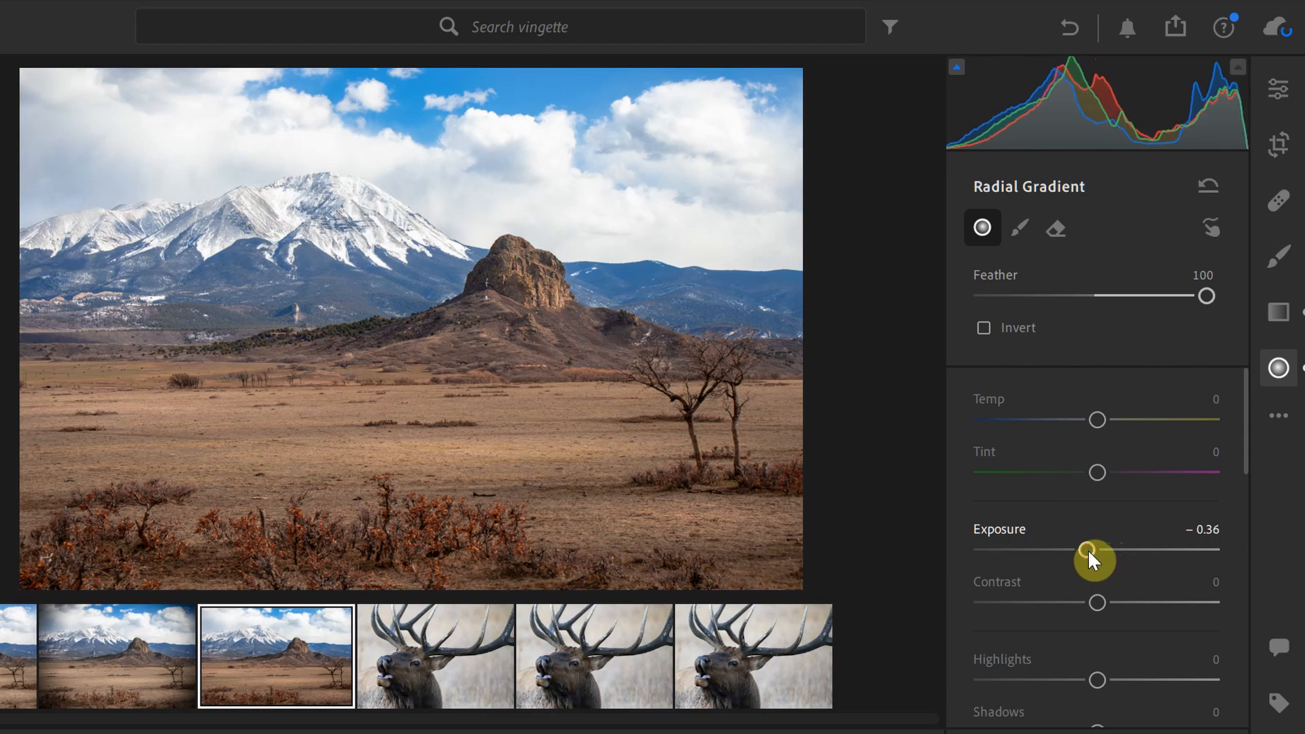
left_click(984, 329)
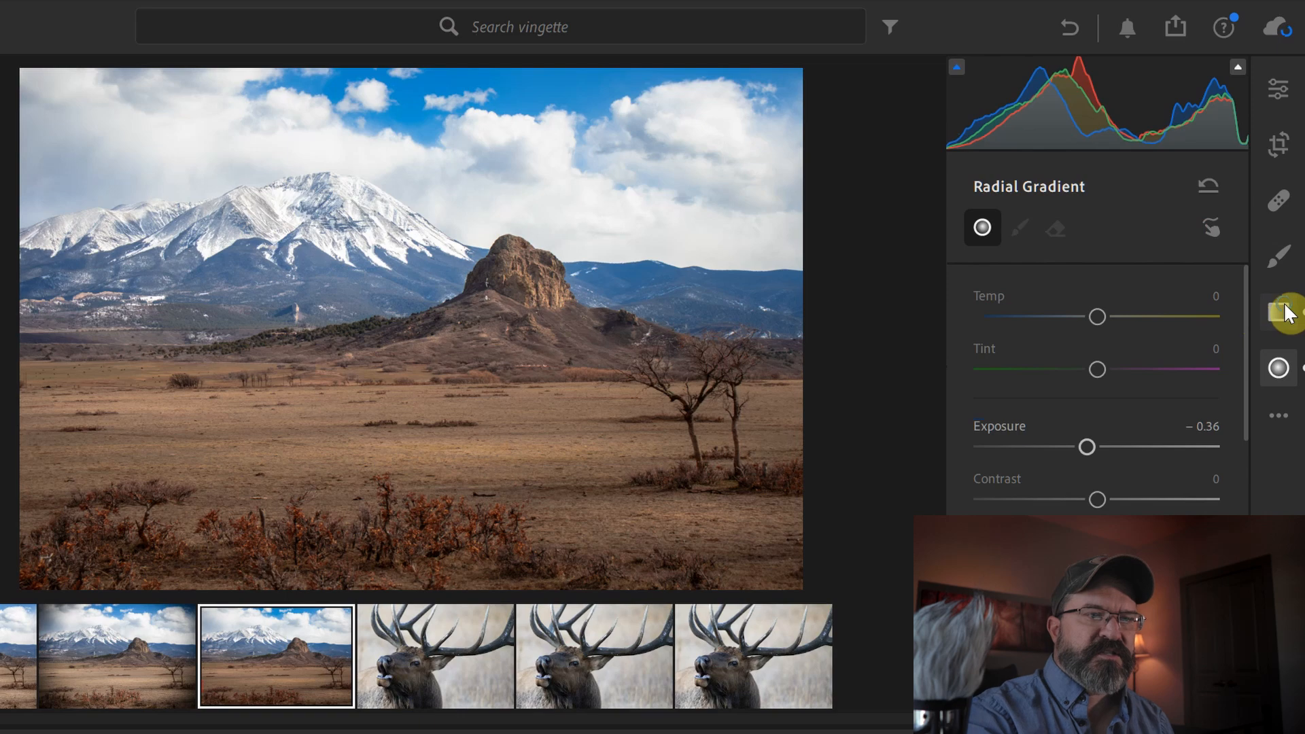
Step: Draw a slightly tilted linear gradient down from the top edge of the sky and set its Exposure to −0.76
left_click(1281, 312)
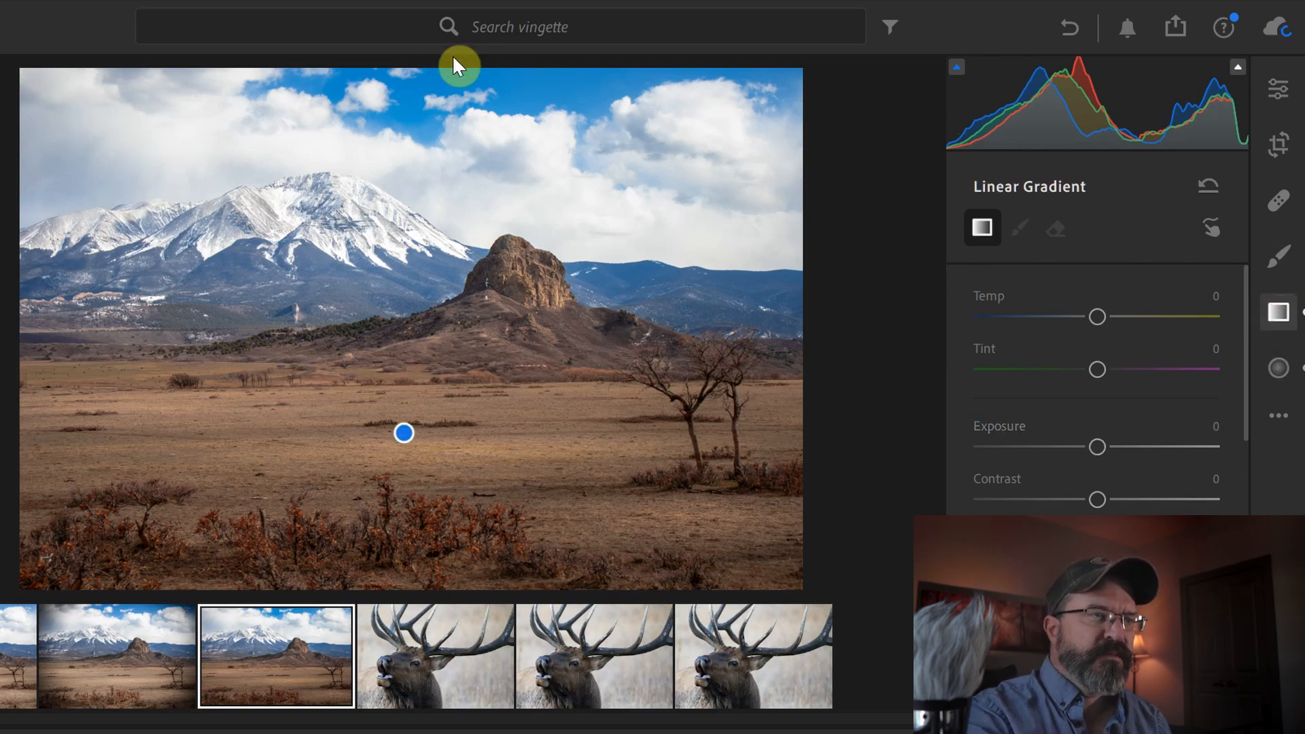
left_click_drag(444, 59, 452, 125)
left_click_drag(1097, 499, 1077, 505)
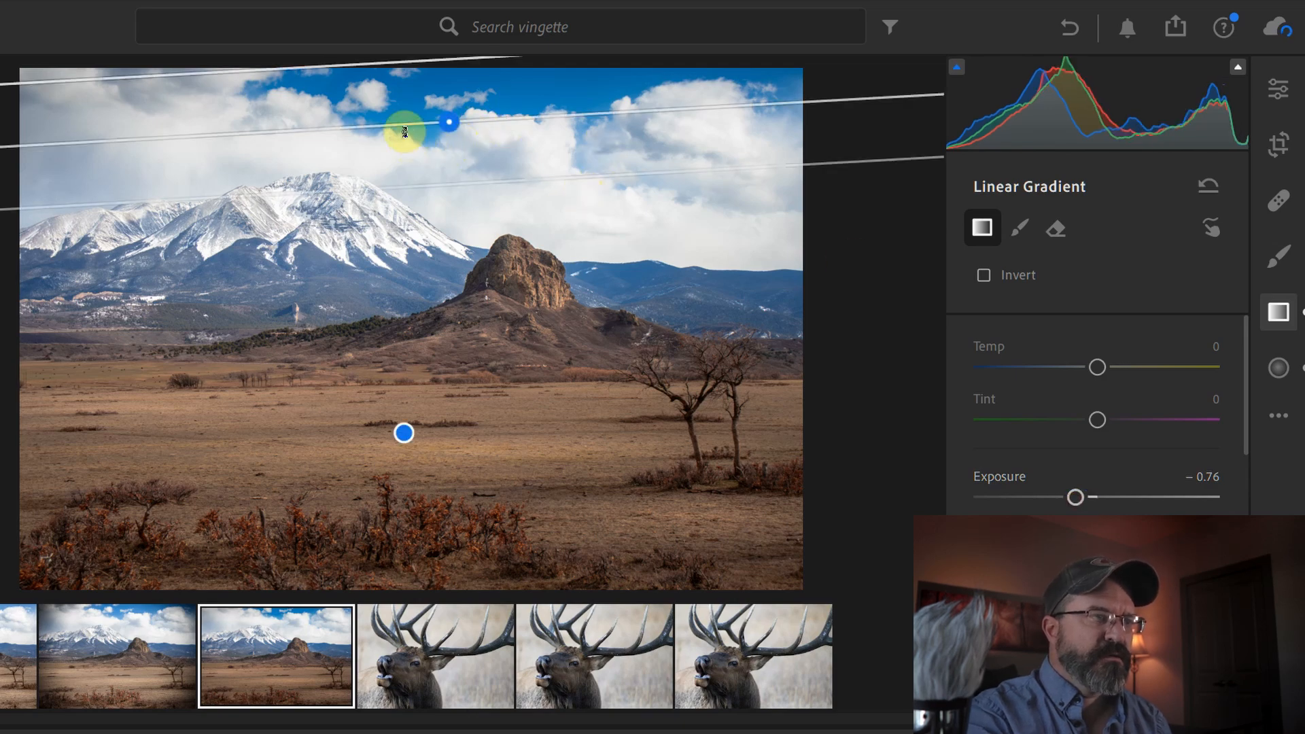
Step: Set the sky gradient's Temp to +36, level it, extend it lower into the sky and leave the gradient tool
left_click_drag(1097, 367, 1140, 368)
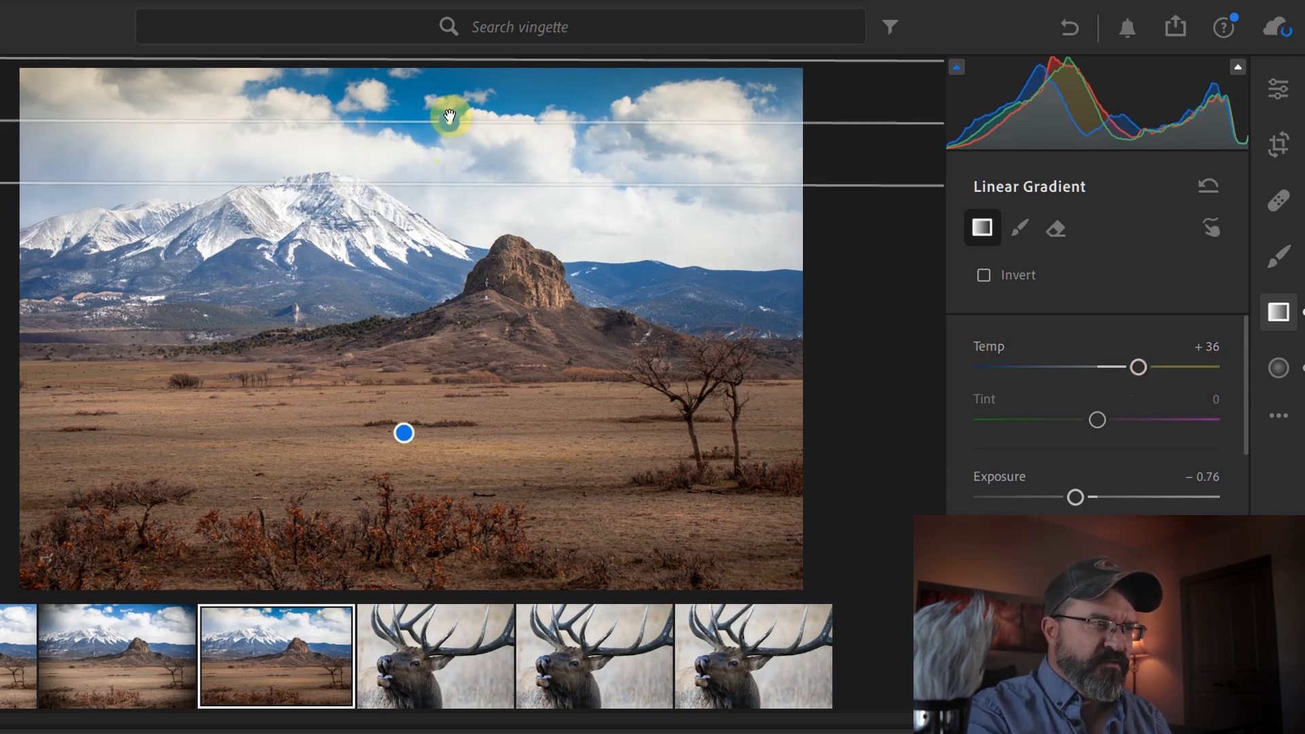
mouse_move(450, 119)
left_click_drag(460, 183, 463, 216)
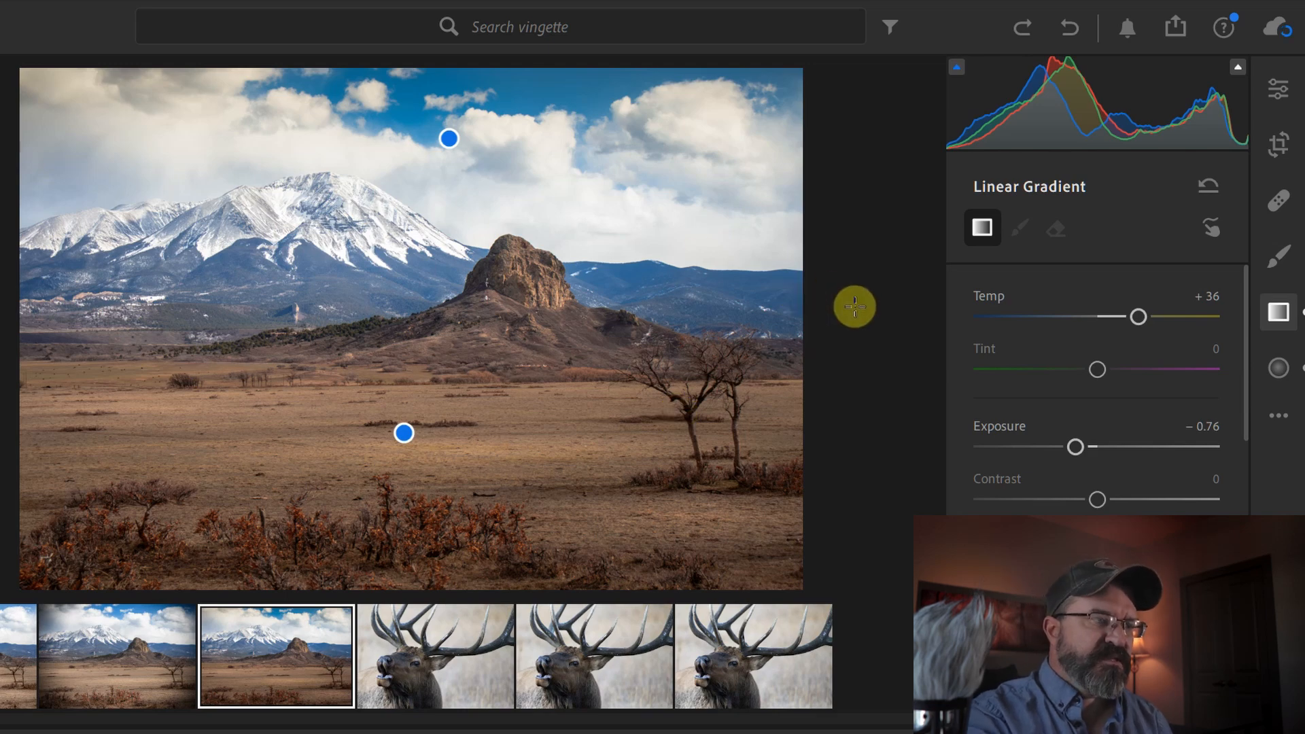
left_click(1272, 314)
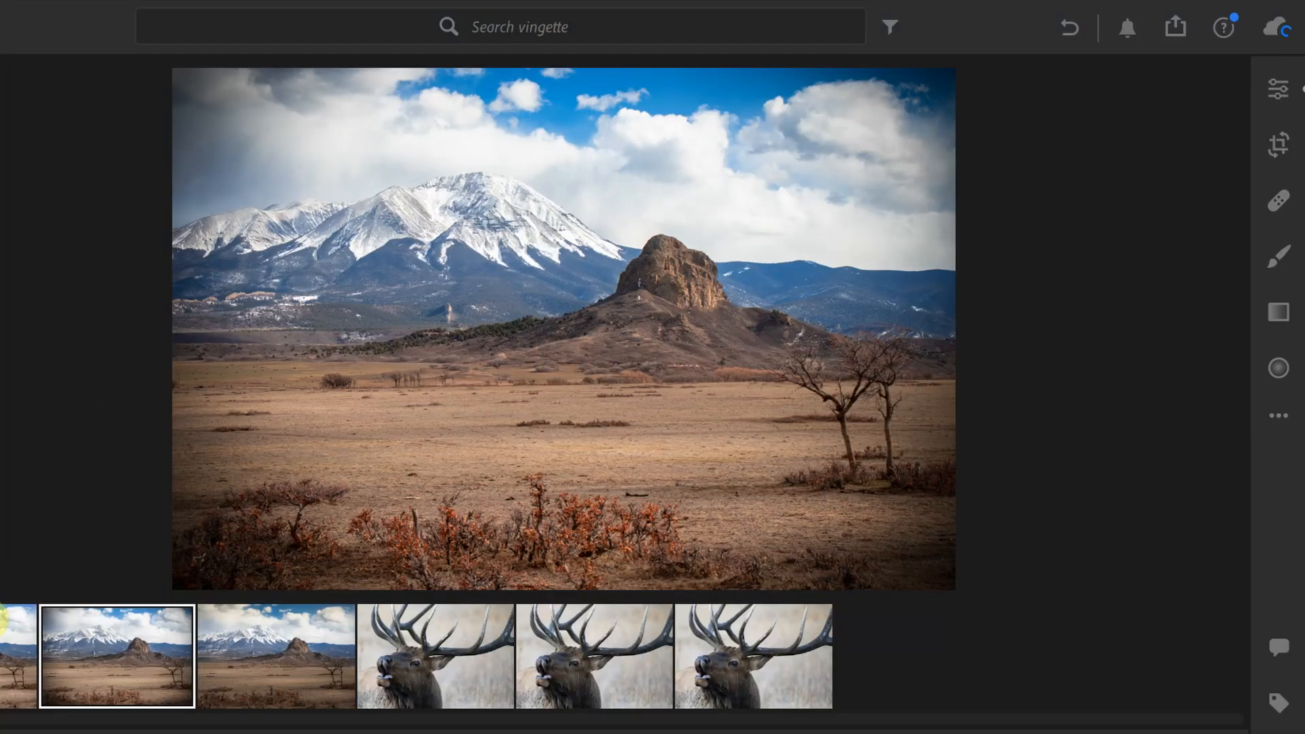
Step: Compare the custom-gradient landscape with the other landscape copies and view it at full screen
key("Left")
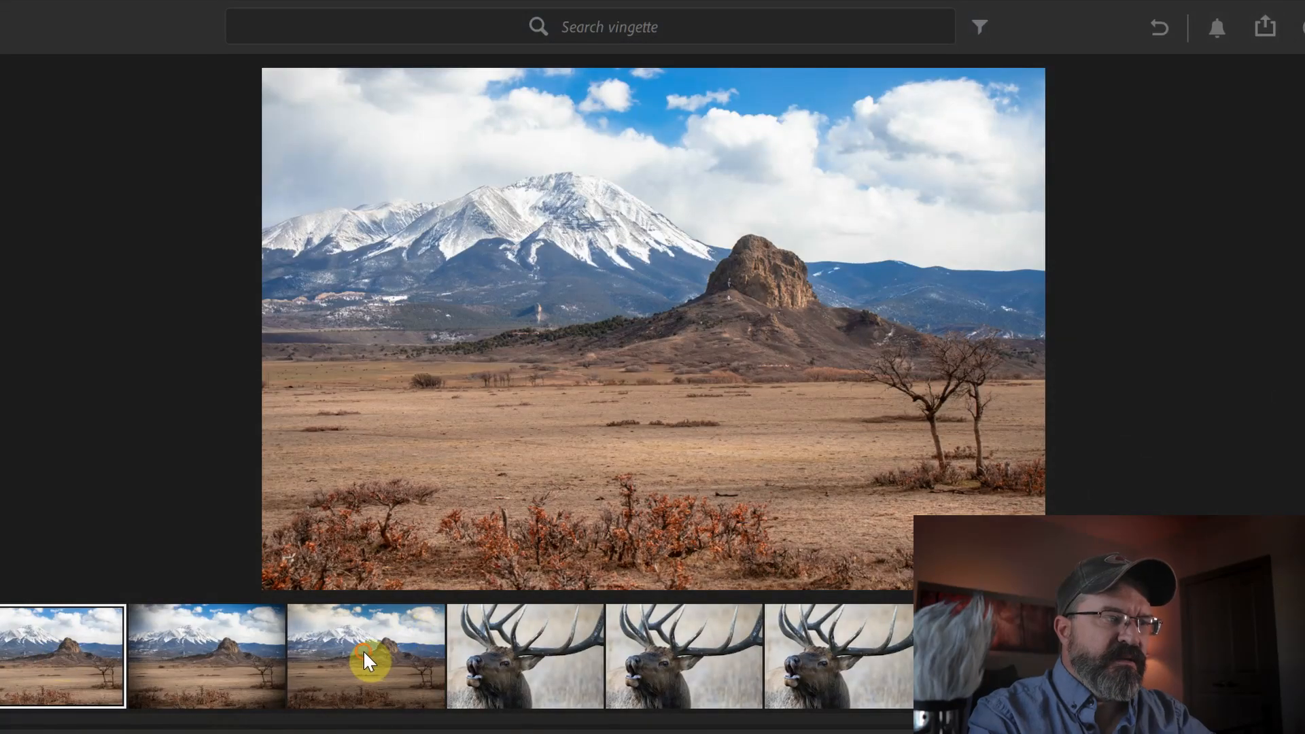
left_click(363, 650)
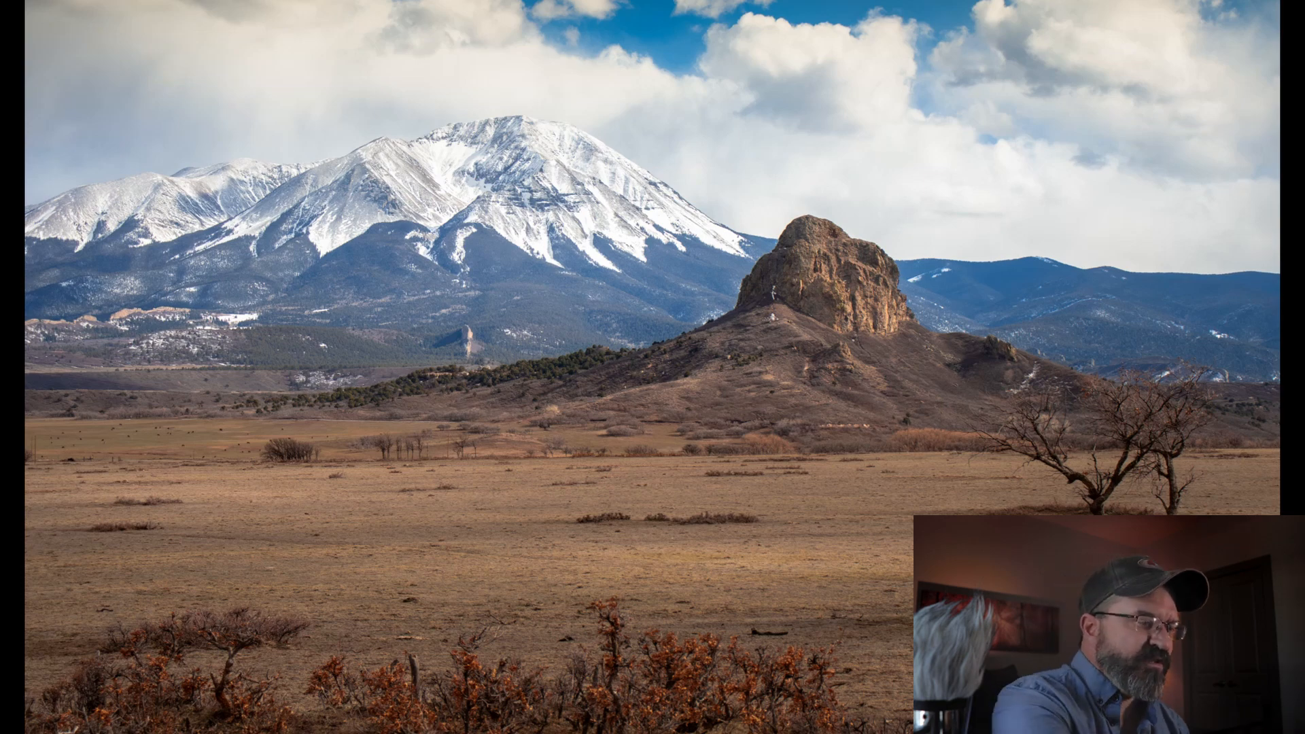
key("f")
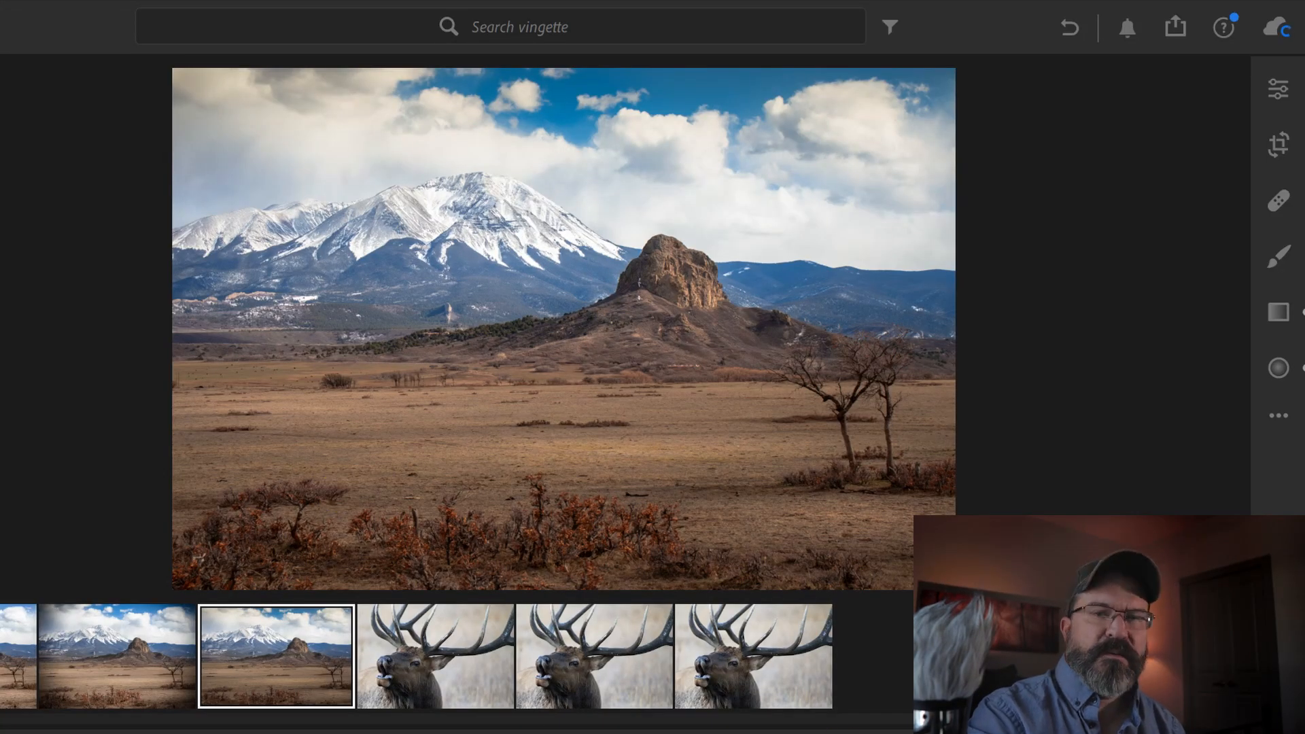
Step: Darken the edges of the second elk photo copy with a strong negative Vignette effect
left_click(429, 645)
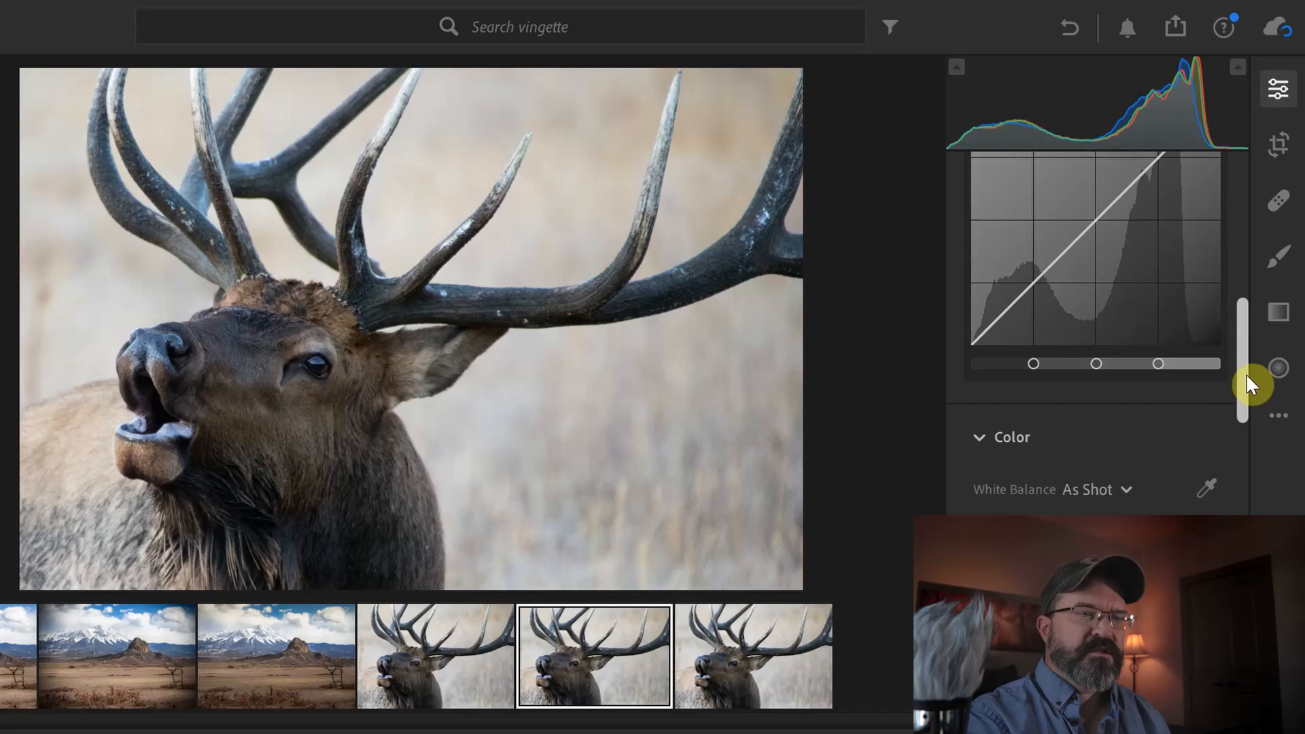
left_click_drag(1242, 378, 1273, 552)
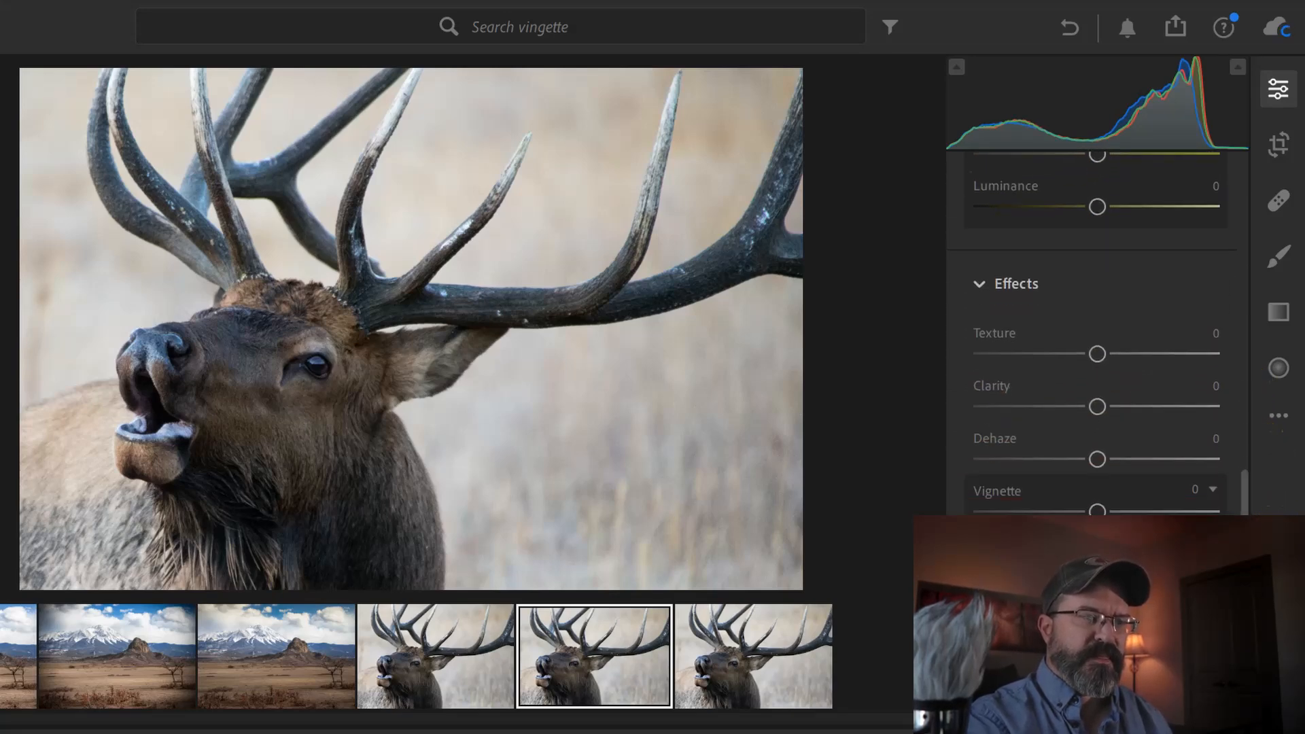
left_click_drag(1097, 510, 1024, 511)
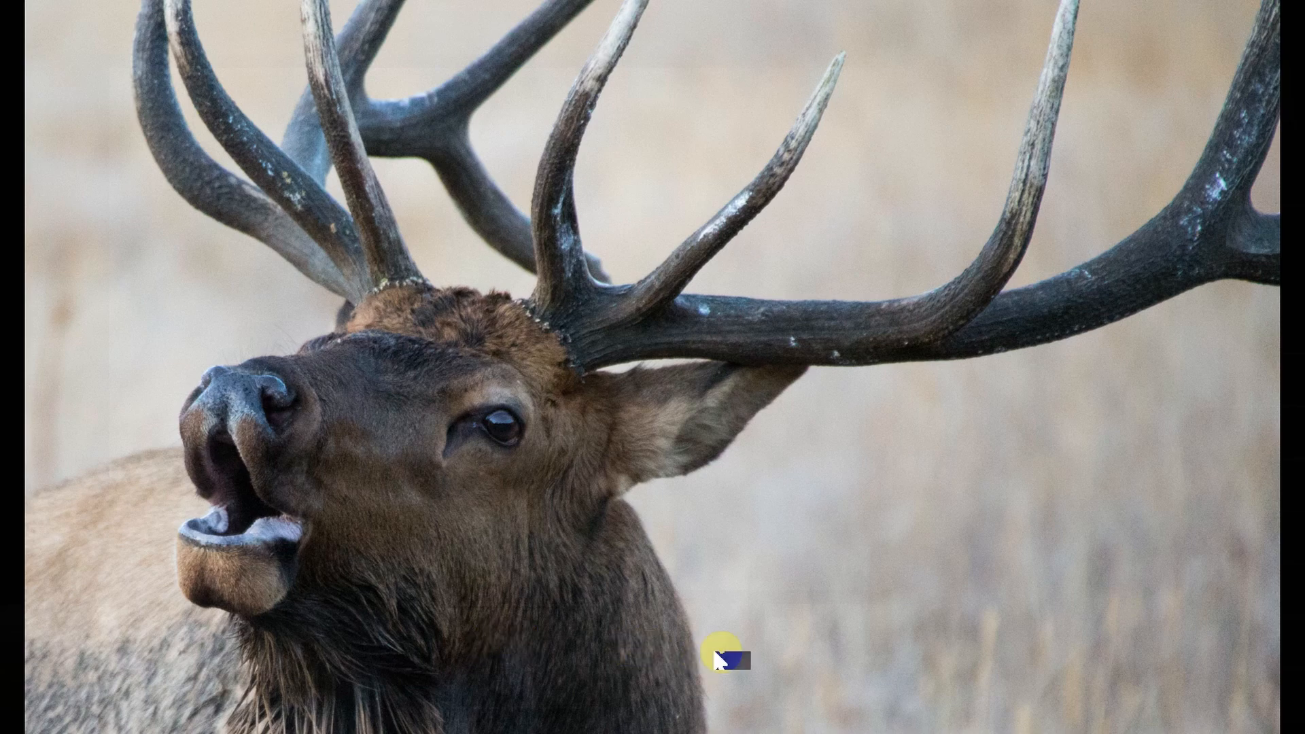
key("f")
Step: On the third elk copy, draw a wide radial gradient and tilt it to follow the elk's head and antlers
left_click(721, 657)
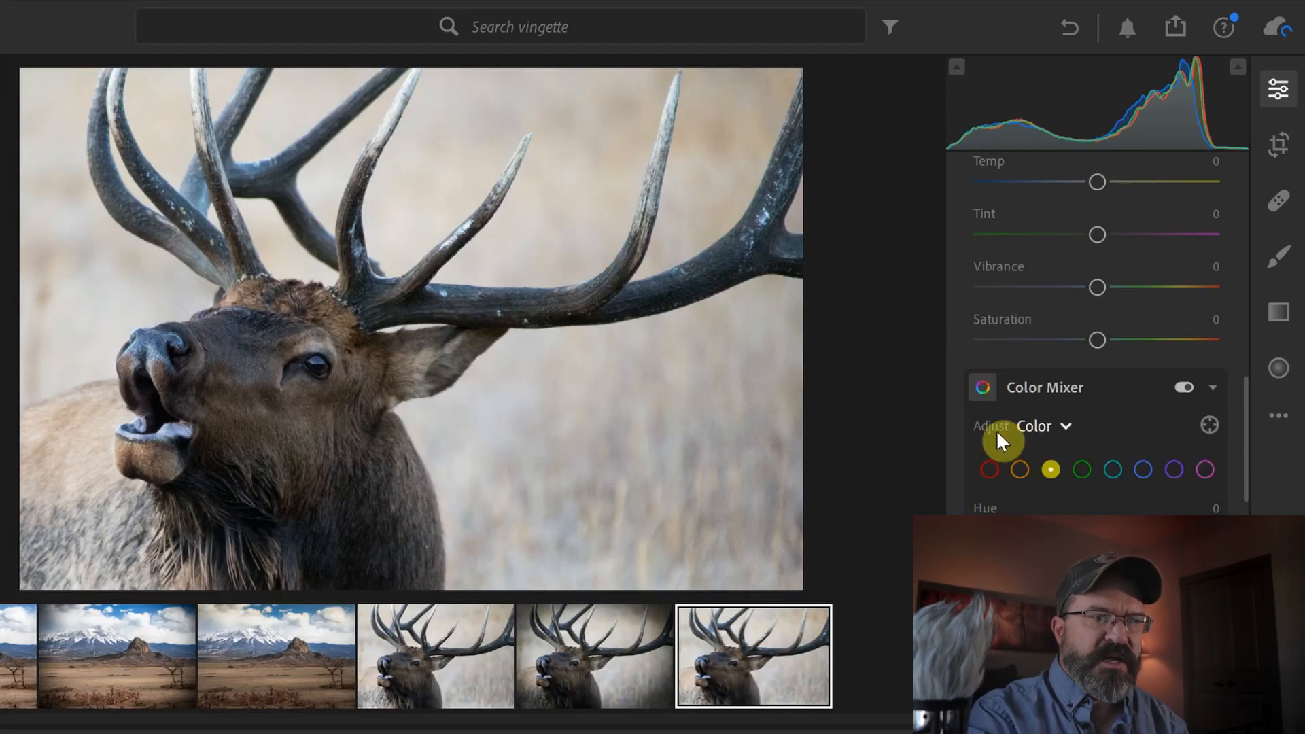
left_click(1281, 368)
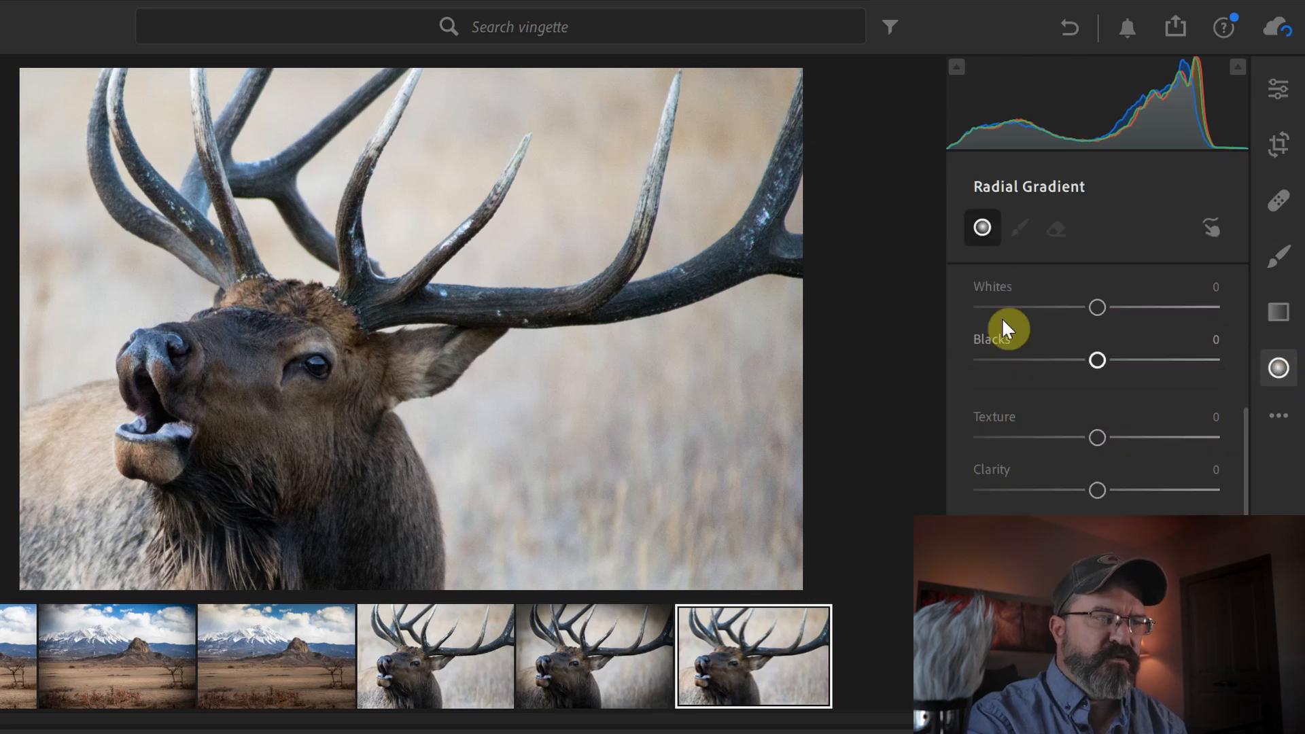
left_click_drag(440, 330, 937, 527)
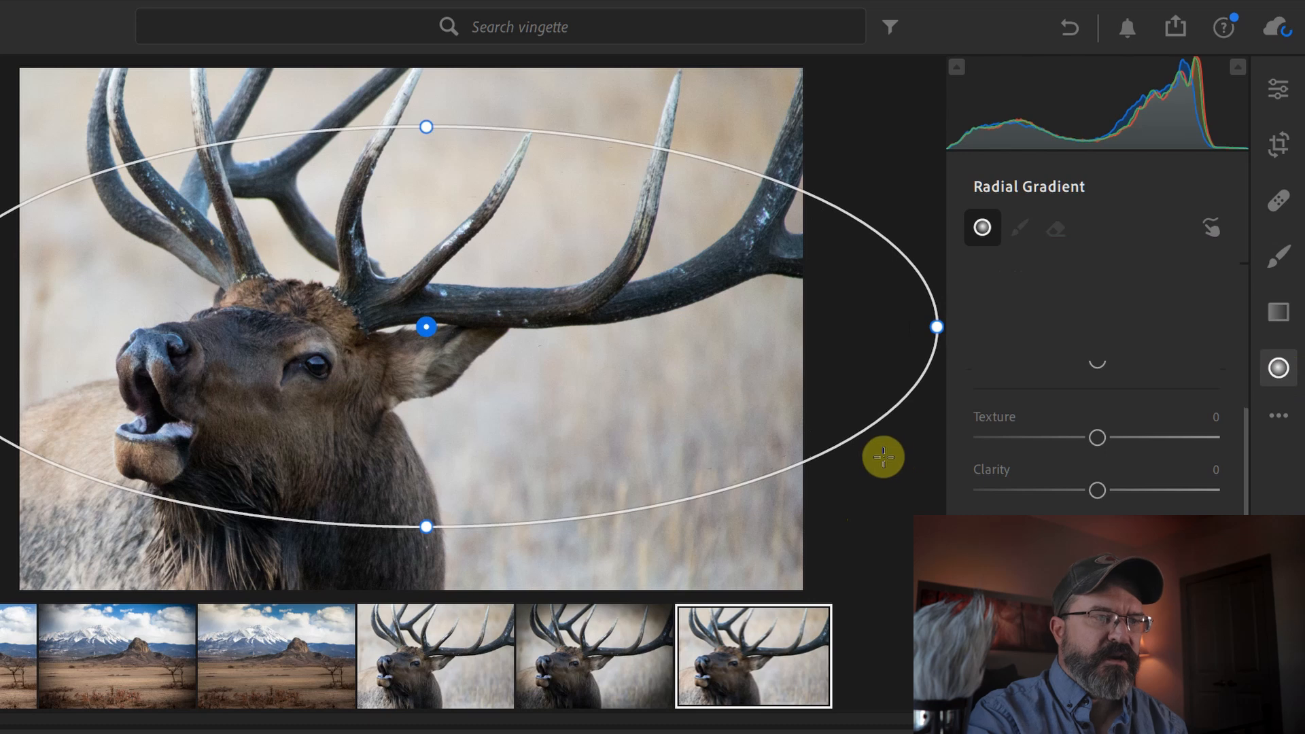
left_click_drag(868, 439, 787, 269)
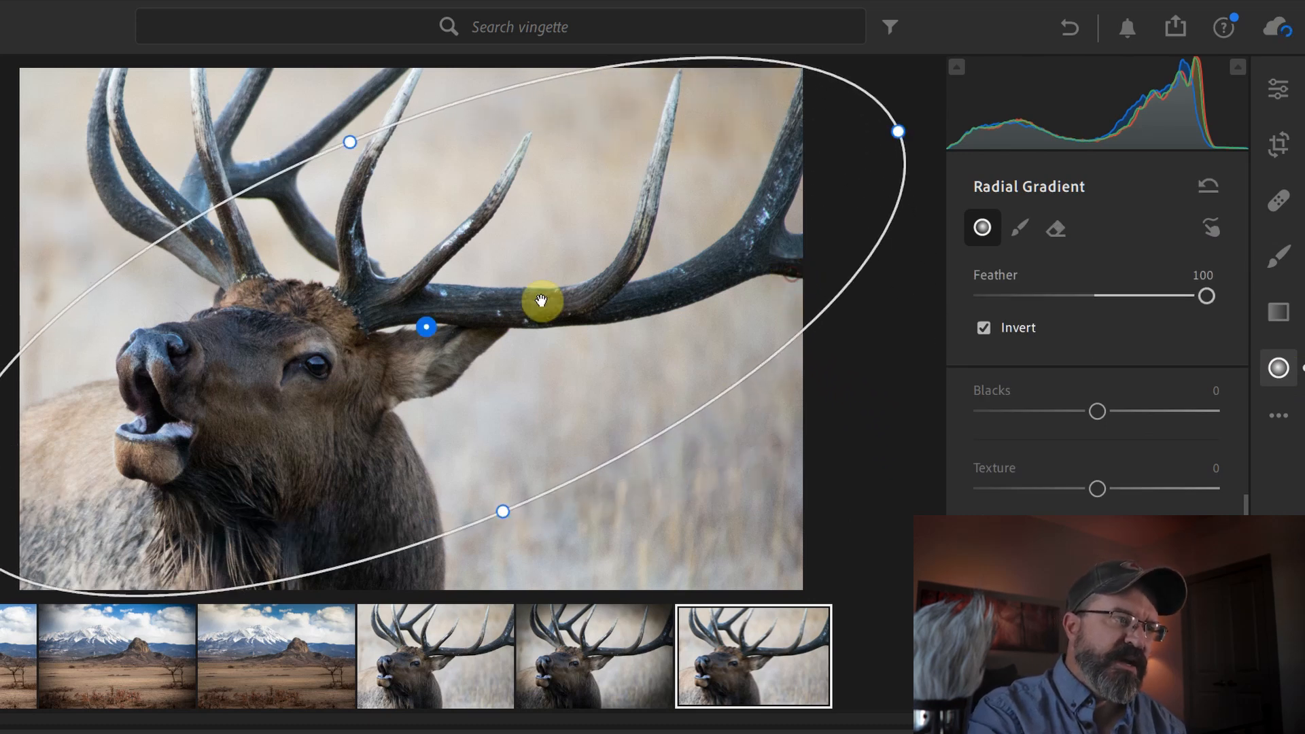
mouse_move(415, 320)
left_mouse_down()
mouse_move(425, 326)
mouse_move(408, 325)
left_mouse_up()
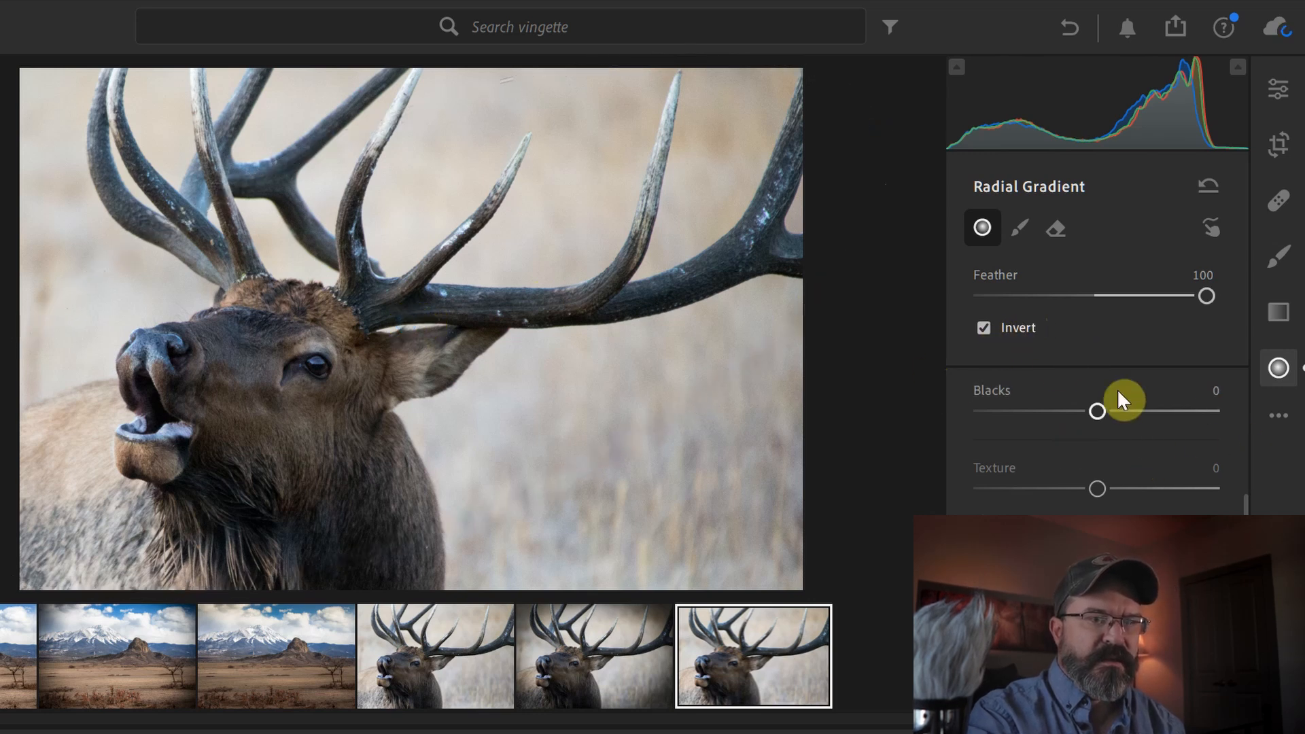
Step: Turn off Invert for the elk's radial gradient and set its Exposure to +0.64
left_click(983, 327)
scroll(1244, 509, "up", 1)
left_click_drag(1242, 507, 1244, 349)
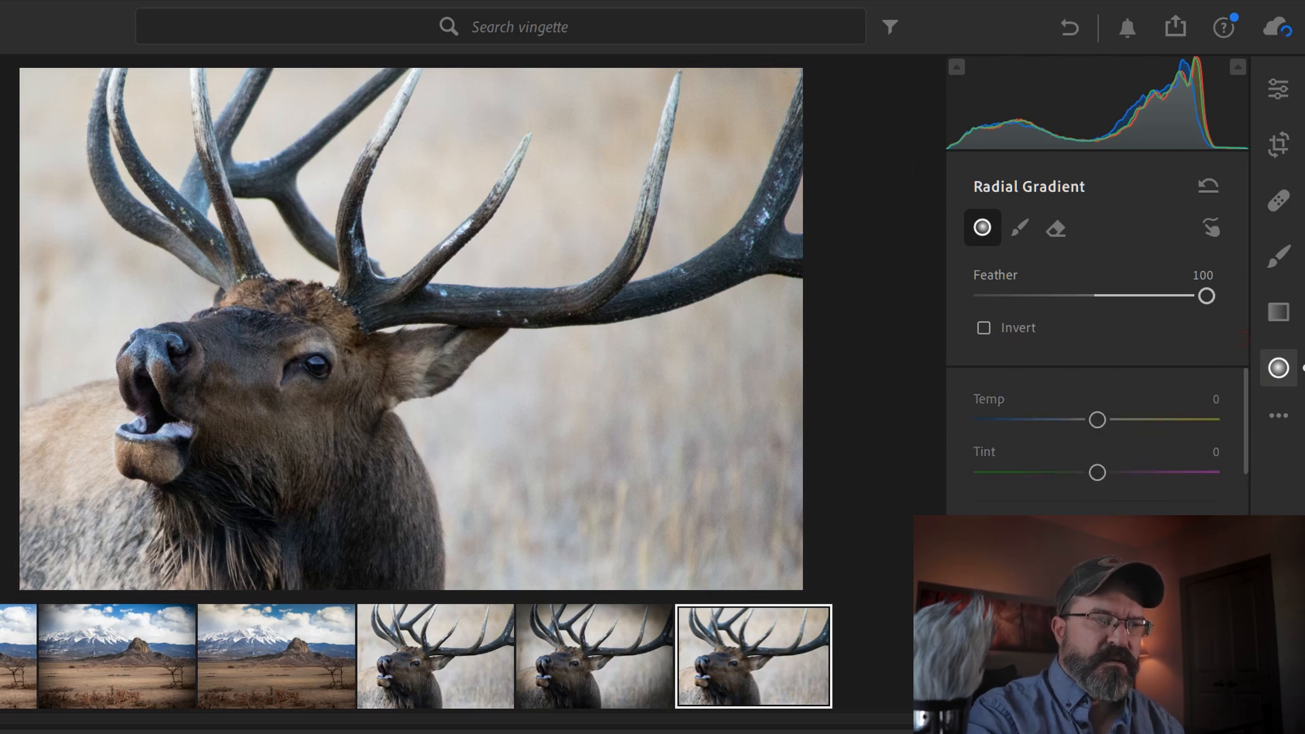
left_click_drag(1110, 558, 1115, 556)
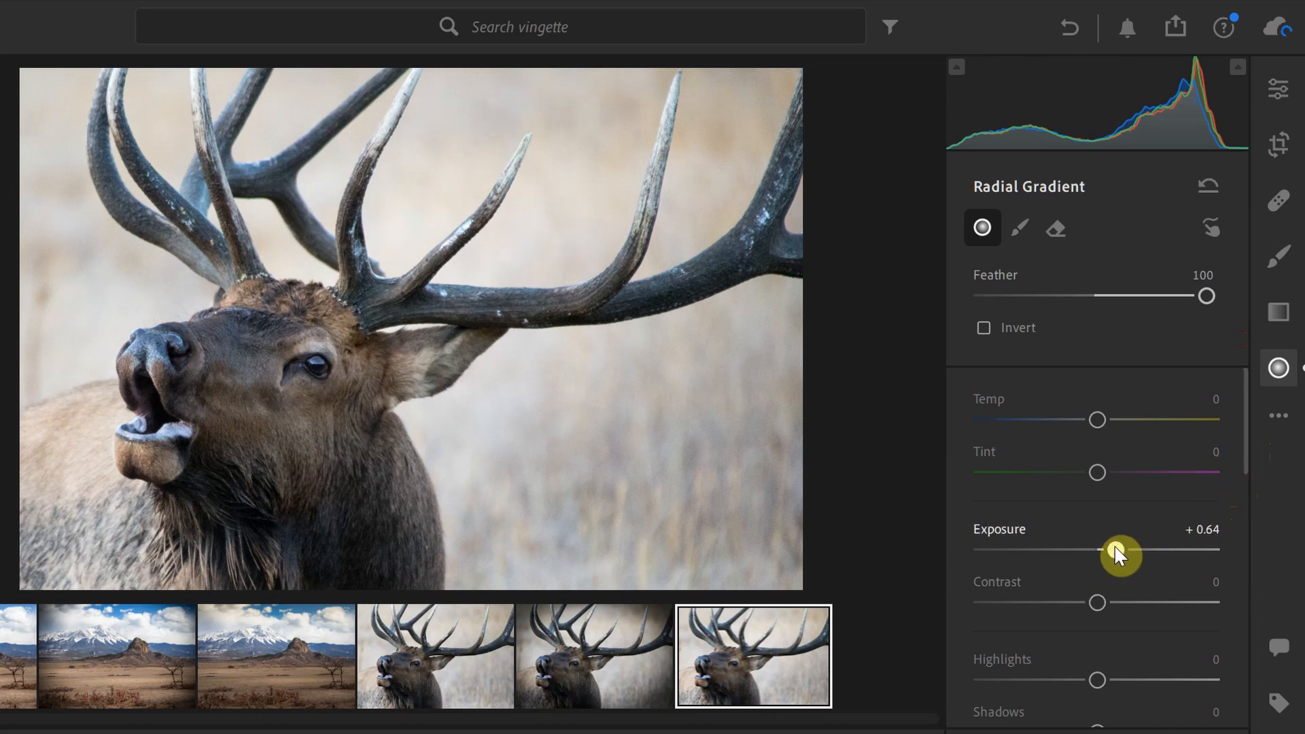
Step: Set the elk gradient's Texture to +7 and Clarity to +8
left_click_drag(1249, 452, 1248, 517)
left_click_drag(1101, 501, 1105, 504)
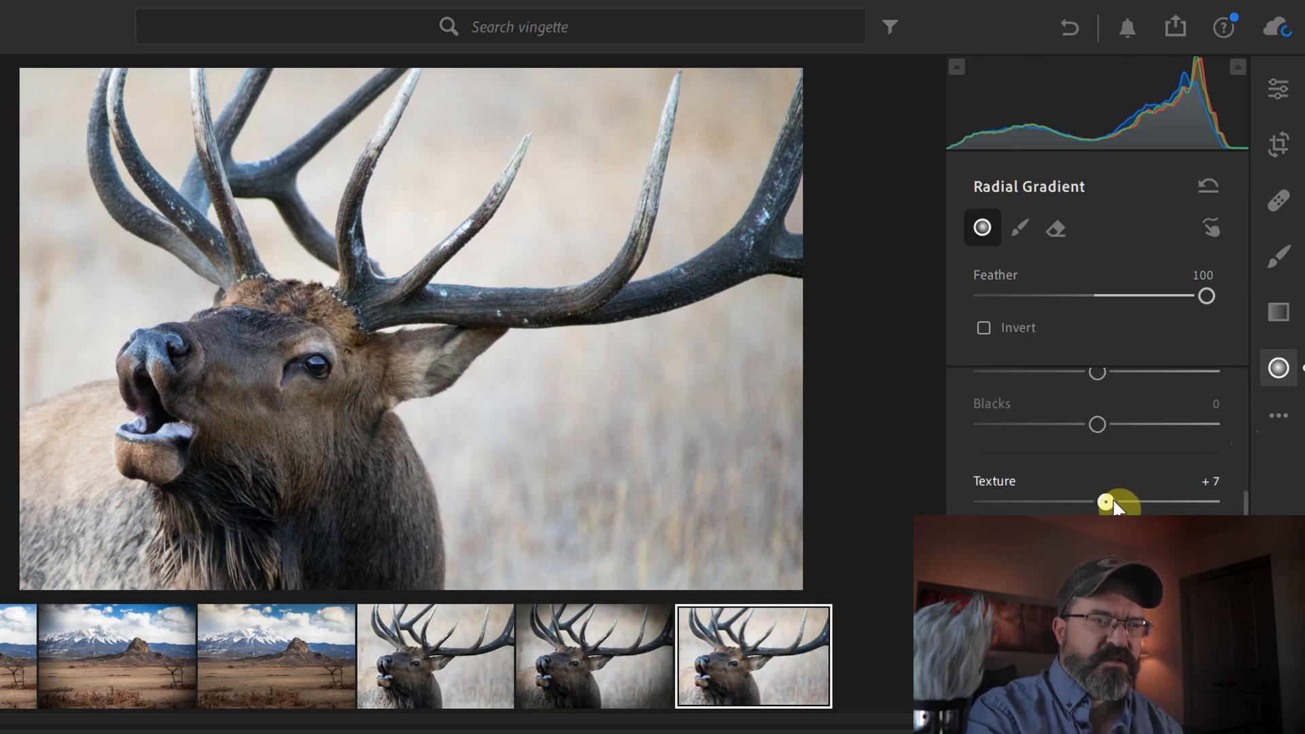
left_click_drag(1099, 556, 1109, 555)
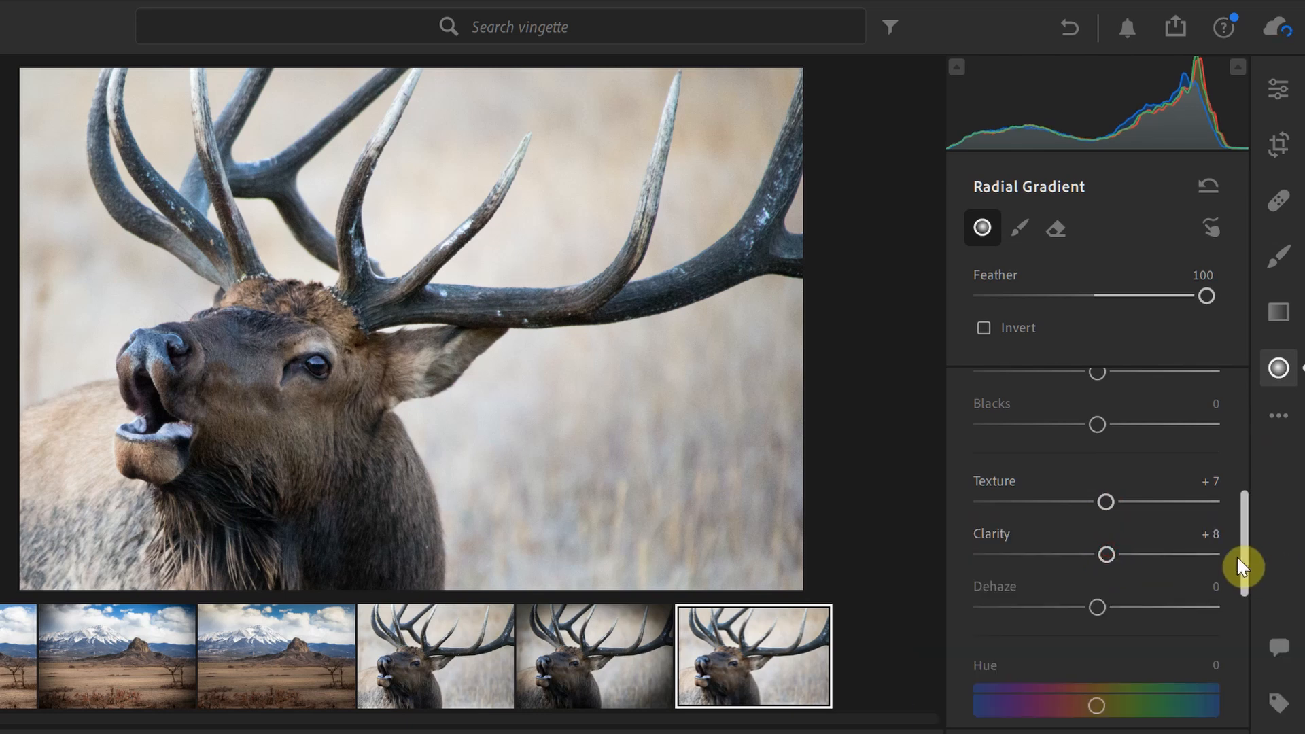
Step: Duplicate the elk's radial gradient, offset the duplicate slightly from the original and invert its mask
left_click_drag(1243, 564, 1236, 408)
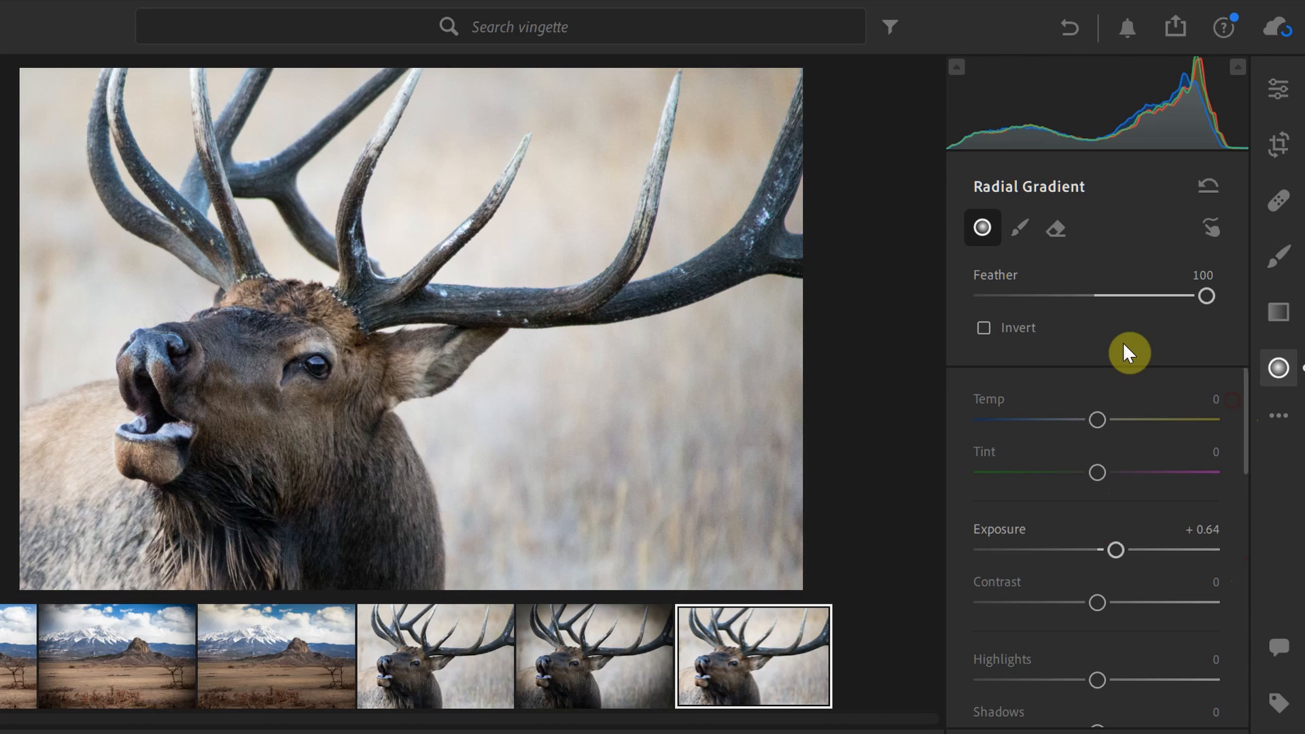
mouse_move(405, 323)
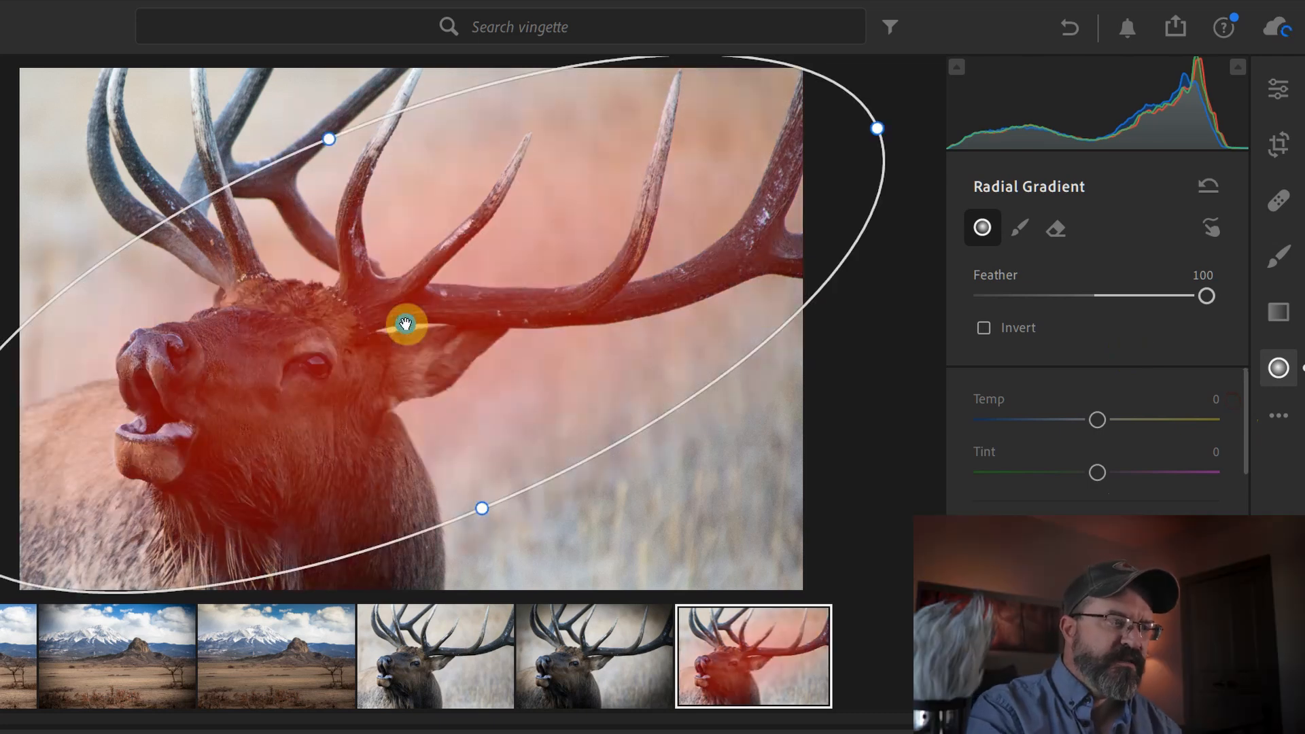
right_click(405, 324)
left_click(454, 345)
left_click_drag(416, 329, 427, 322)
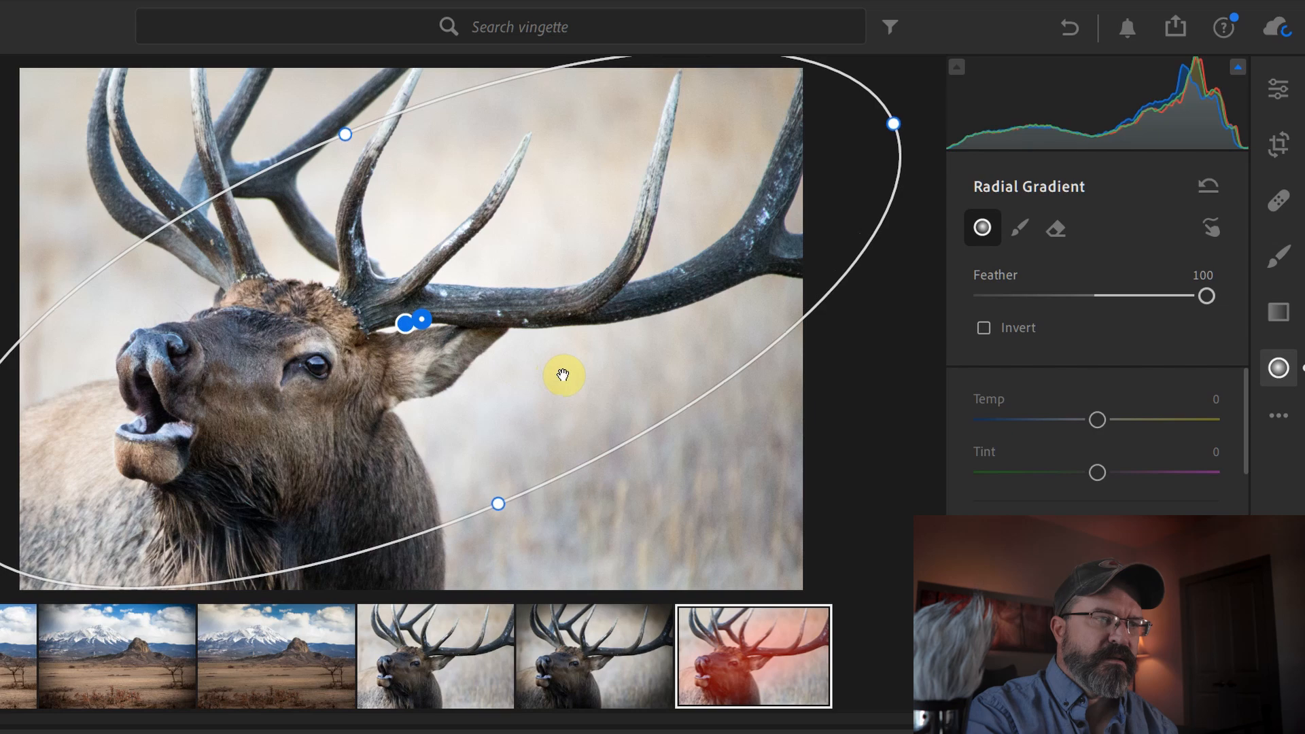
left_click(982, 329)
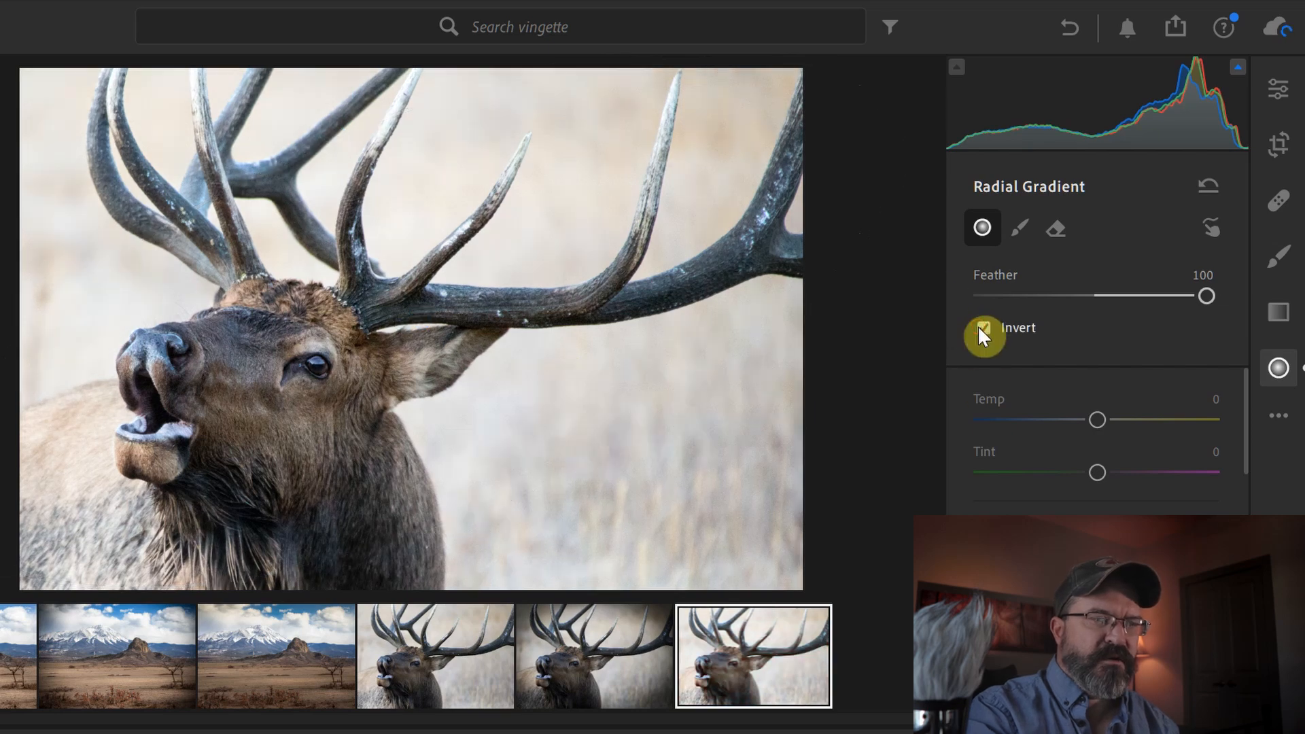
Step: Set the inverted duplicate gradient's Exposure to −1.28, Texture to −8 and Clarity to −5
left_click_drag(1110, 550, 1067, 576)
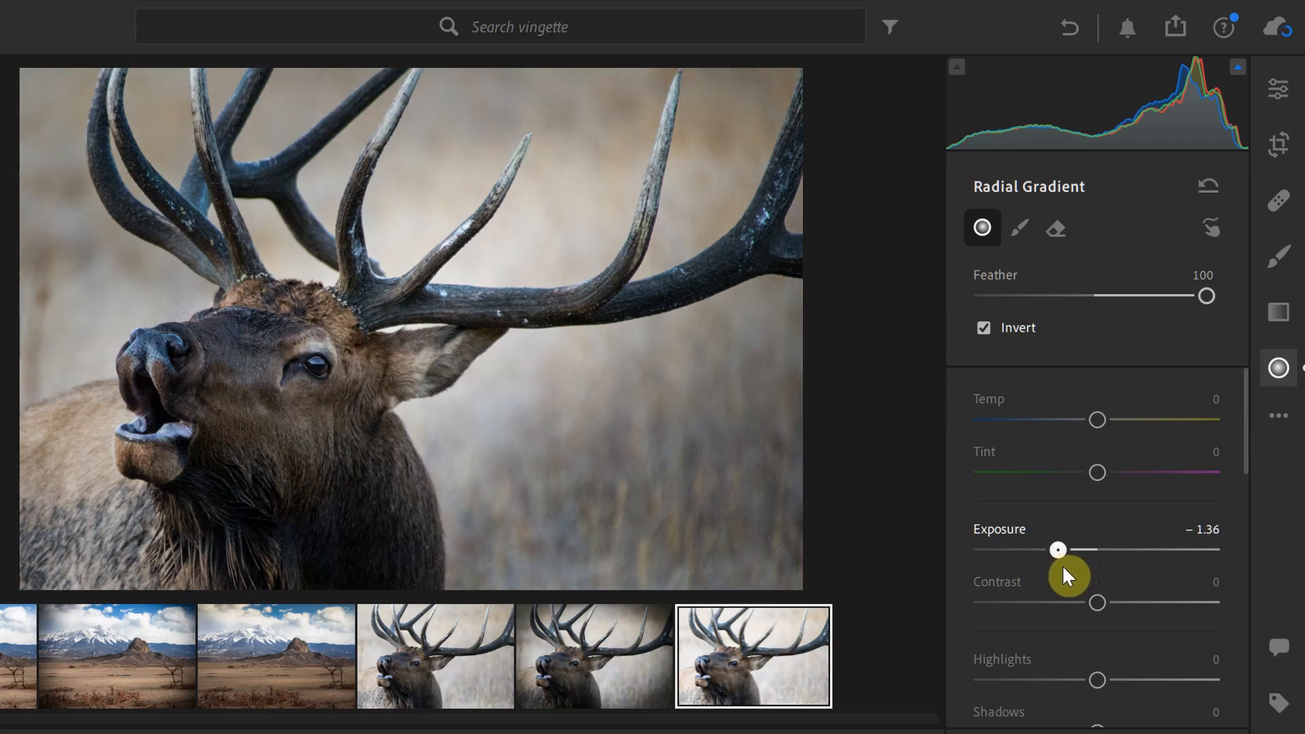
left_click_drag(1244, 466, 1258, 577)
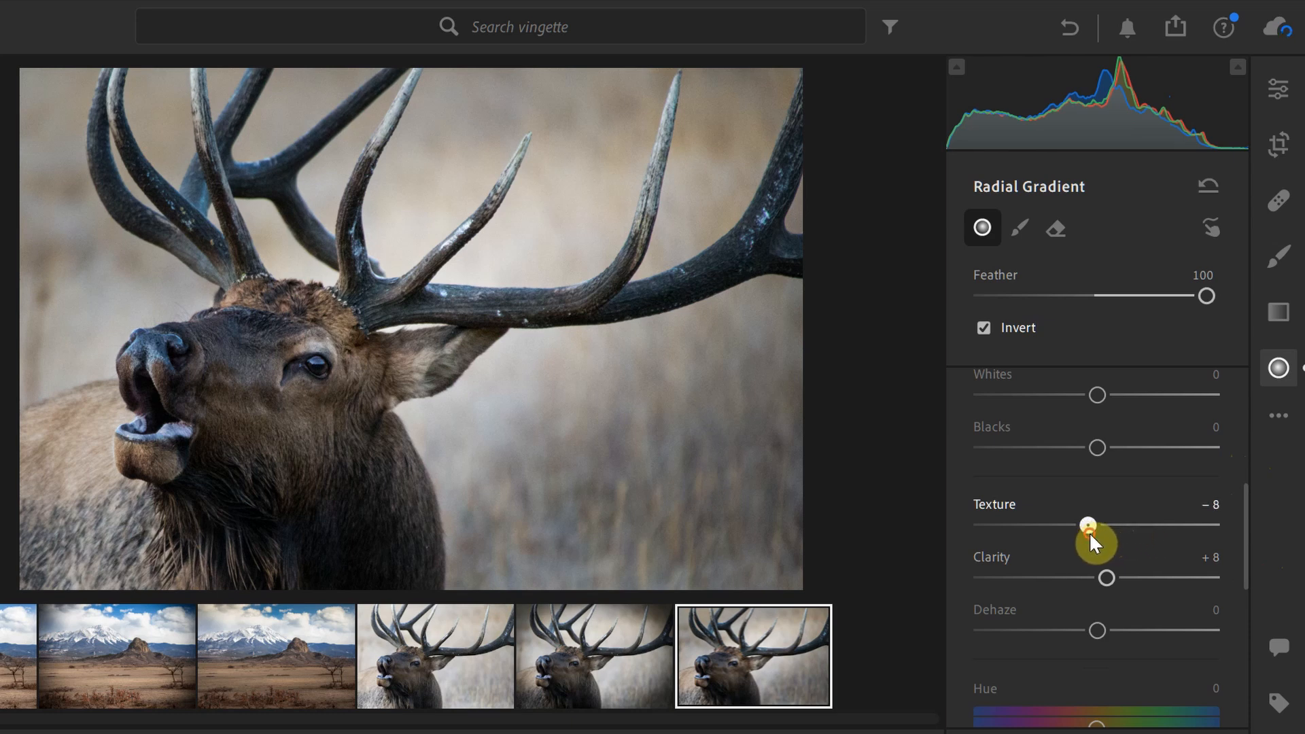
left_click_drag(1109, 583, 1088, 589)
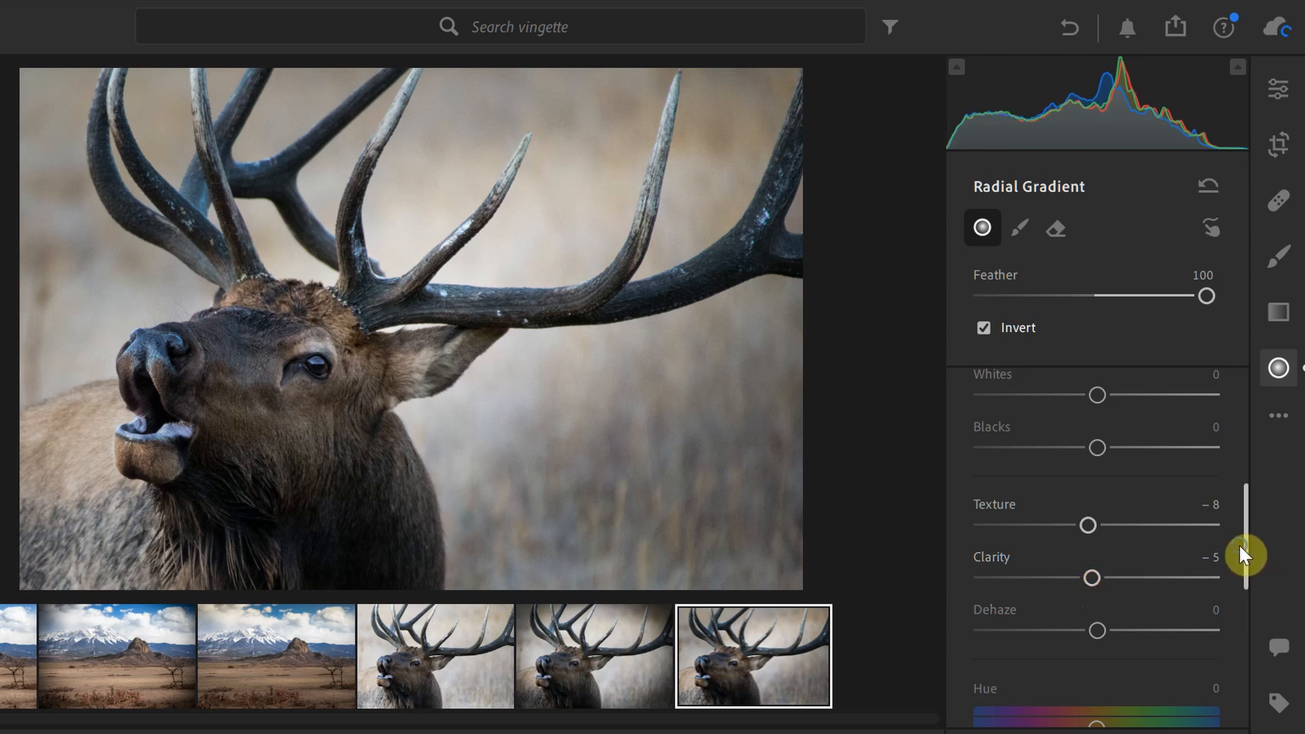
left_click_drag(1247, 516, 1232, 374)
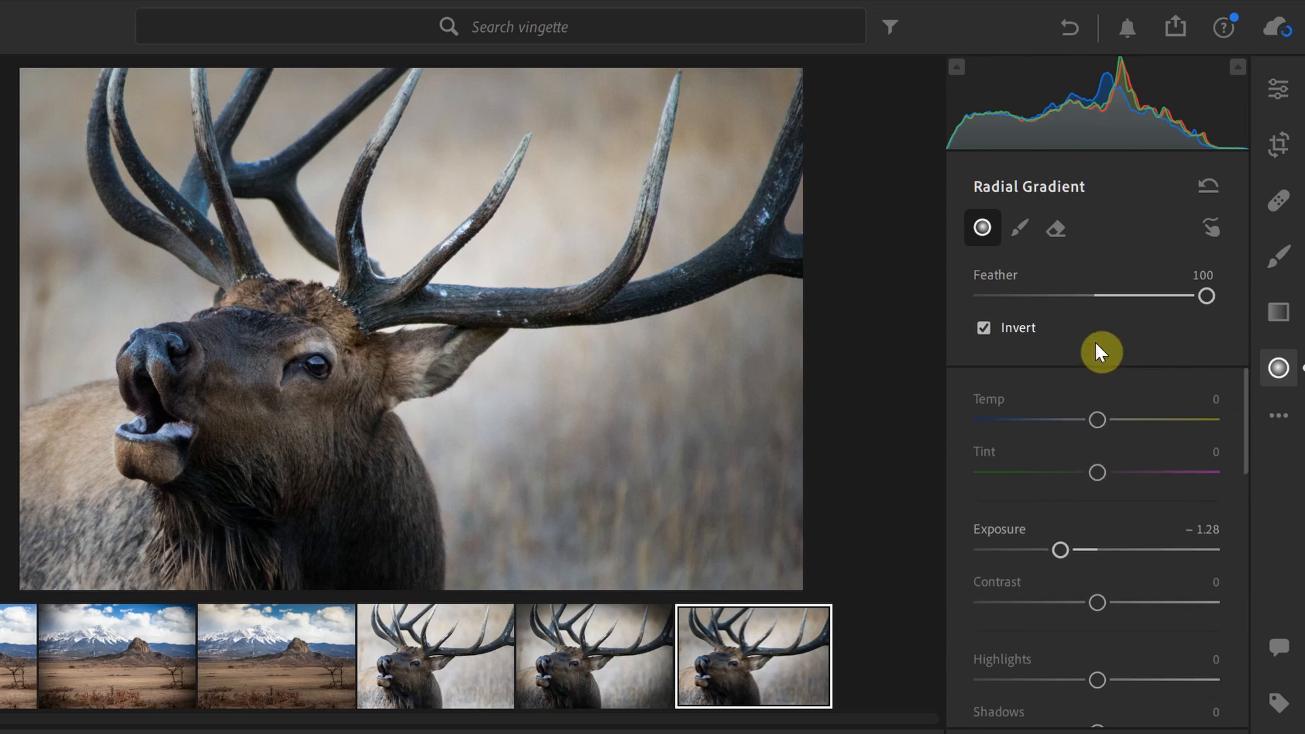
mouse_move(1174, 306)
left_mouse_down()
mouse_move(1112, 305)
mouse_move(1160, 303)
left_mouse_up()
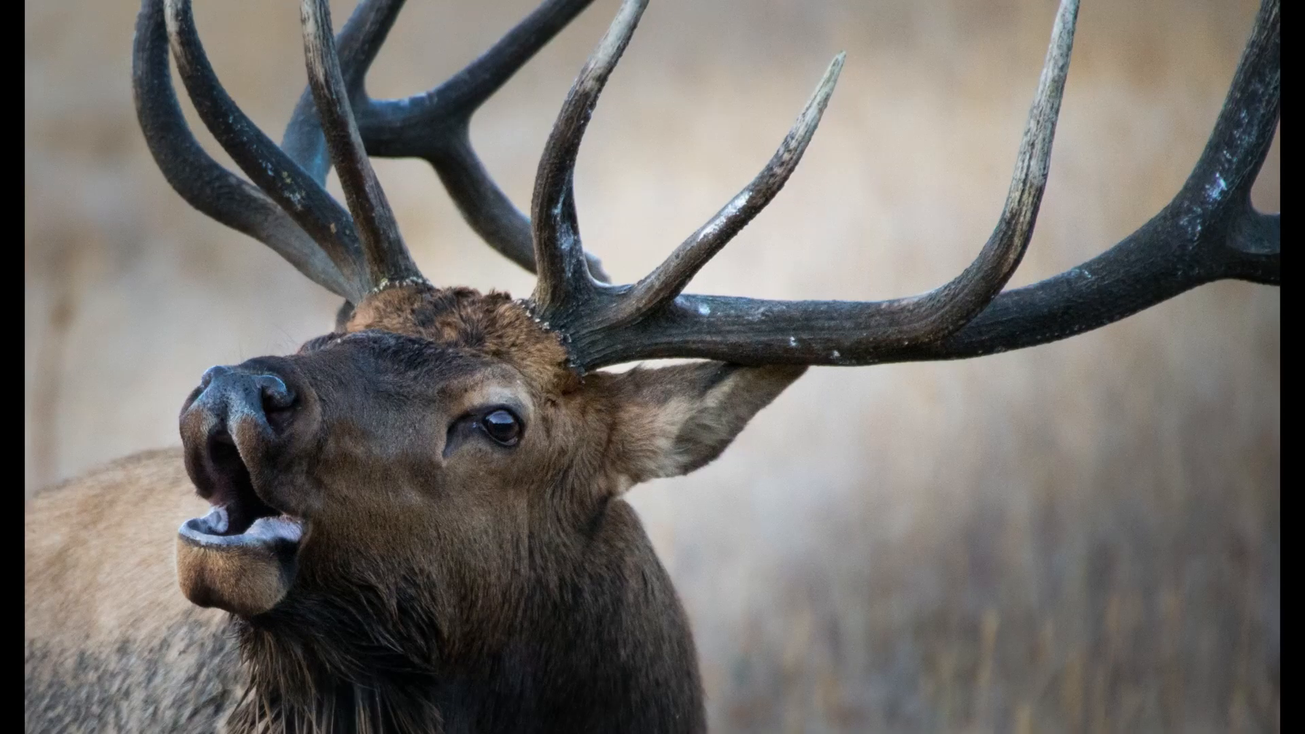